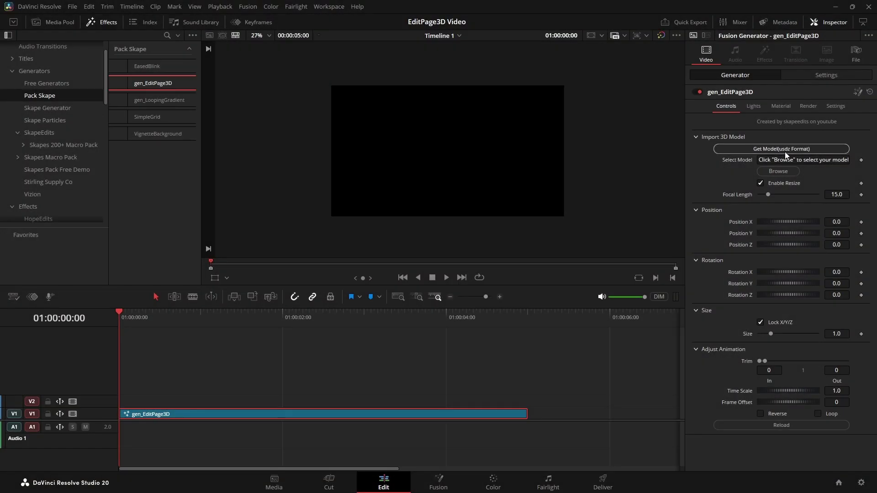
Search Sketchfab's downloadable models for 'skull'
{"action": "left_click", "coordinate": [785, 149]}
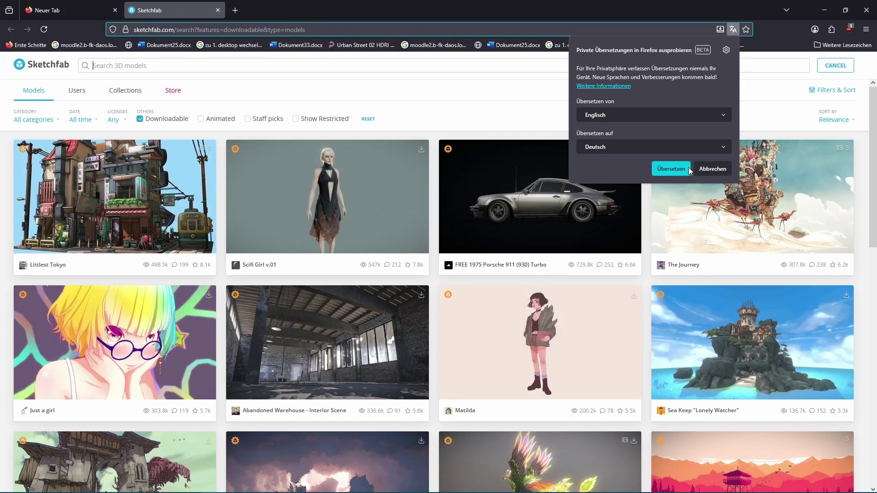
{"action": "key", "text": "Escape"}
{"action": "type", "text": "skull"}
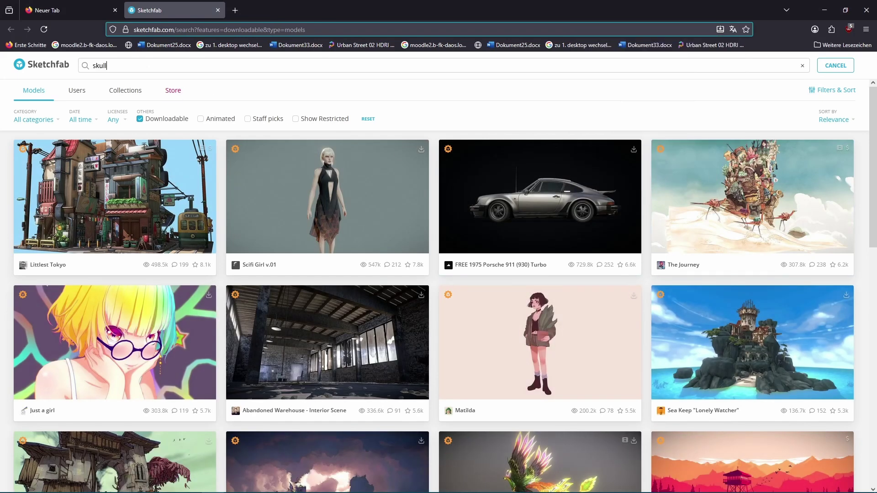
{"action": "key", "text": "Return"}
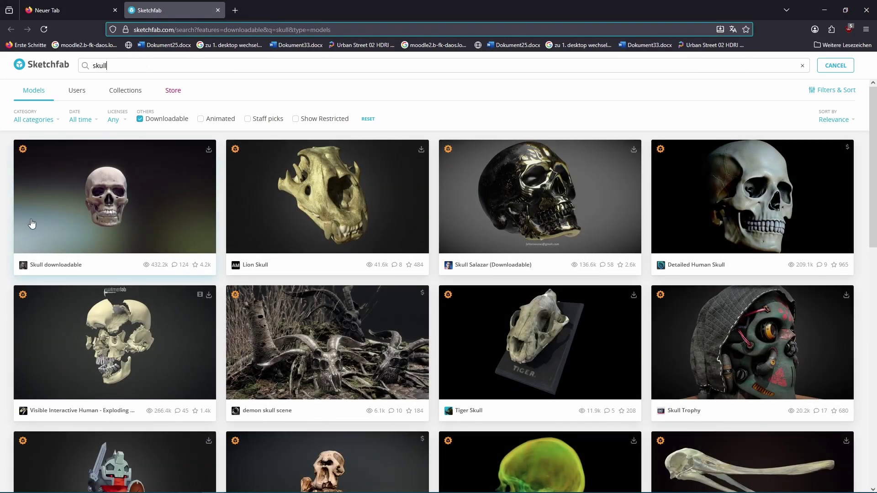
Open the Skull downloadable model page and download it in USDZ format
{"action": "left_click", "coordinate": [31, 224]}
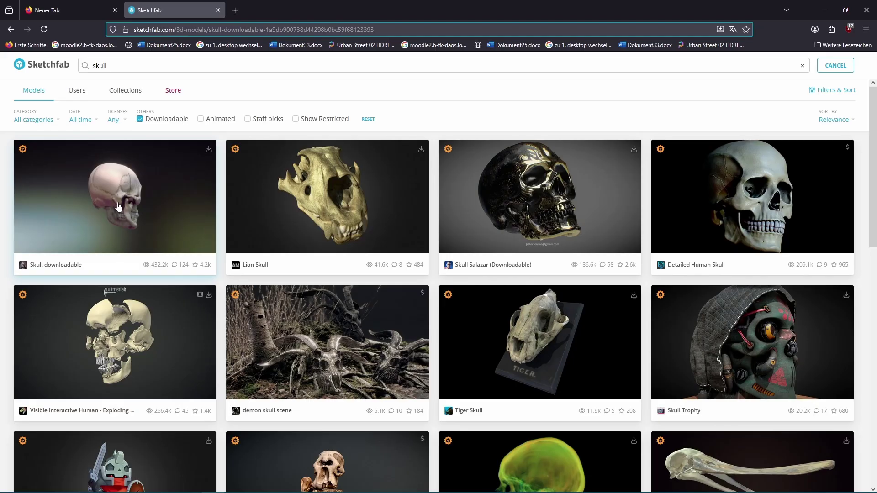
{"action": "right_click", "coordinate": [115, 203]}
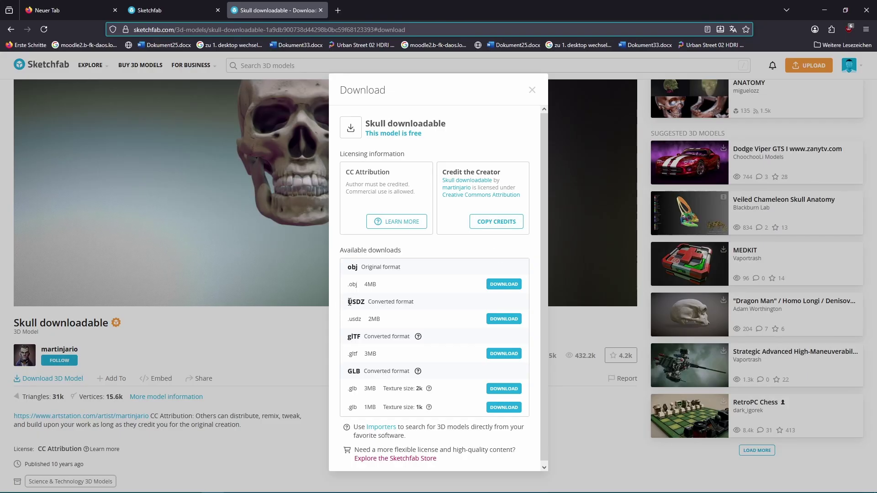
{"action": "left_click_drag", "start_coordinate": [350, 302], "coordinate": [366, 304]}
{"action": "left_click", "coordinate": [512, 323]}
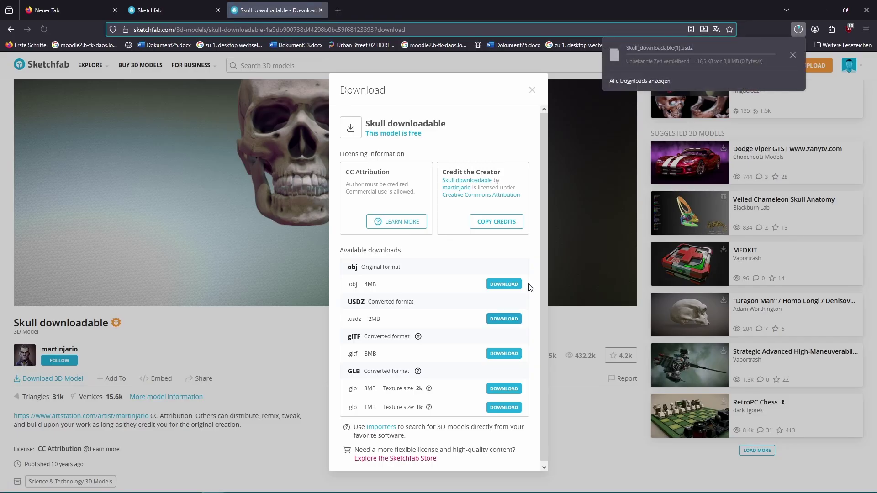
Load the skull into gen_EditPage3D, leaving automatic model resizing switched on
{"action": "left_click", "coordinate": [350, 485]}
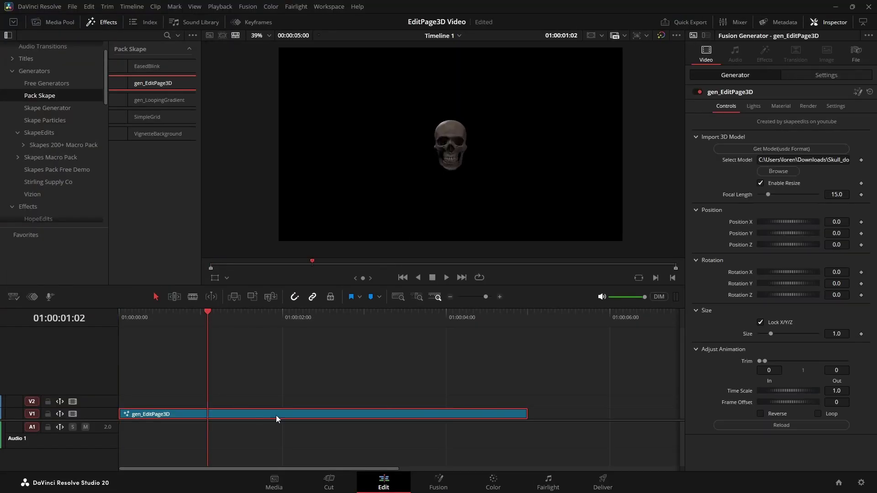
{"action": "left_click", "coordinate": [761, 183]}
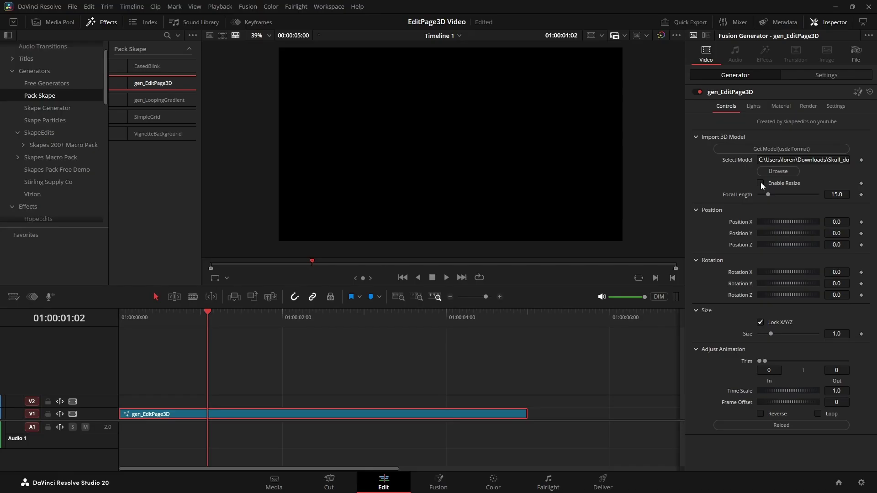
{"action": "left_click", "coordinate": [761, 184]}
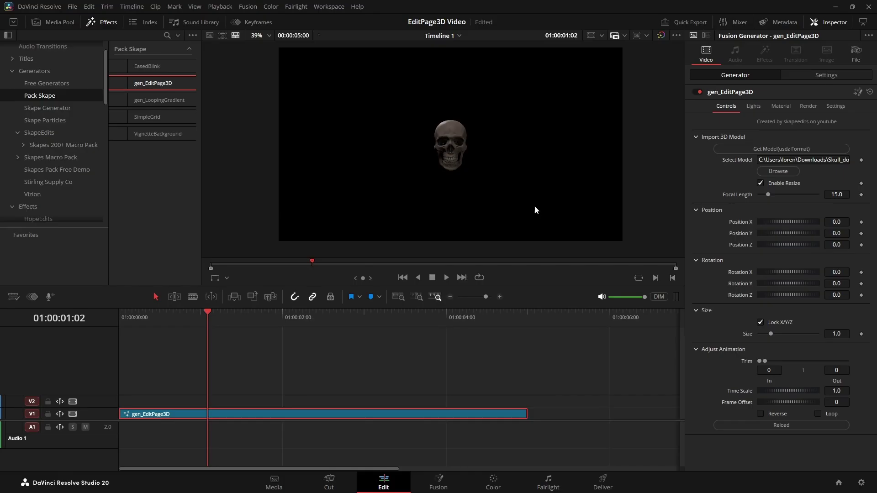
Shift the skull's position, then reset its X, Y and depth positions to 0
{"action": "left_click_drag", "start_coordinate": [782, 222], "coordinate": [759, 242]}
{"action": "double_click", "coordinate": [796, 233]}
{"action": "double_click", "coordinate": [788, 225]}
{"action": "double_click", "coordinate": [759, 241]}
Frame the skull by adjusting Focal Length and depth, then show the Lights settings
{"action": "left_click_drag", "start_coordinate": [768, 195], "coordinate": [763, 194]}
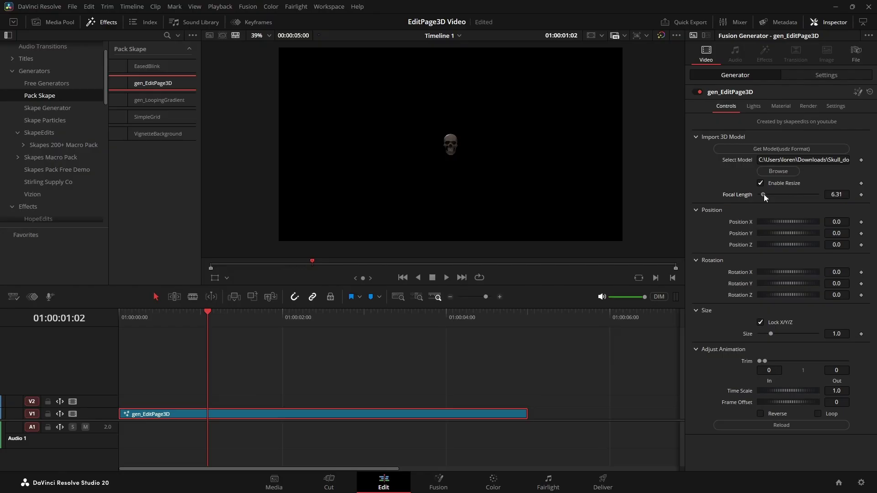
{"action": "left_click_drag", "start_coordinate": [779, 244], "coordinate": [796, 242]}
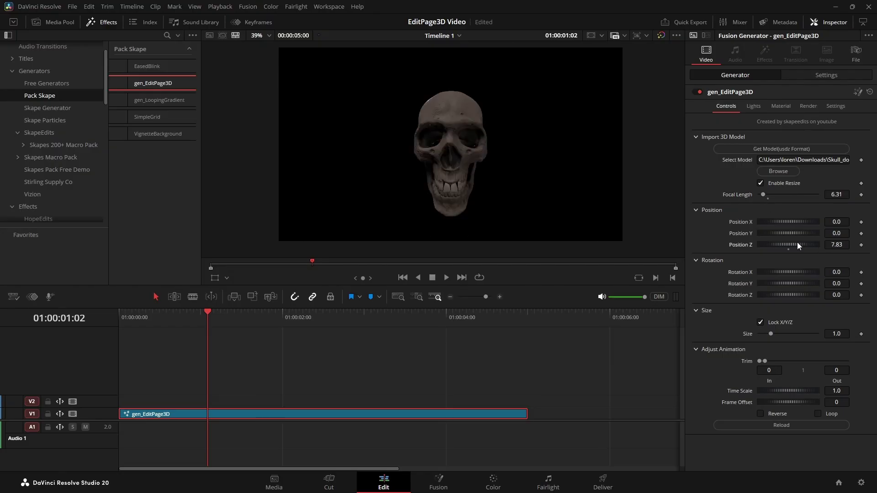
{"action": "left_click_drag", "start_coordinate": [763, 195], "coordinate": [787, 200]}
{"action": "left_click_drag", "start_coordinate": [796, 243], "coordinate": [772, 235]}
{"action": "left_click", "coordinate": [753, 106]}
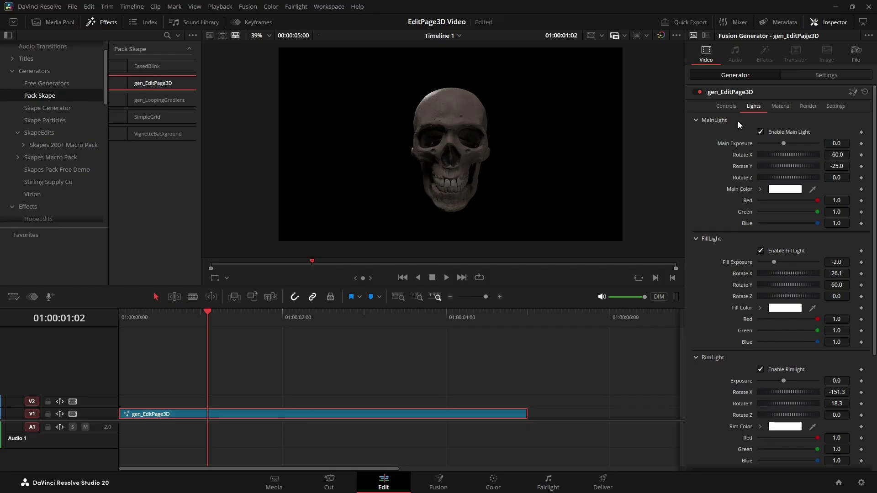
Switch the main, fill and rim lights off and on to compare their effect
{"action": "left_click", "coordinate": [760, 132]}
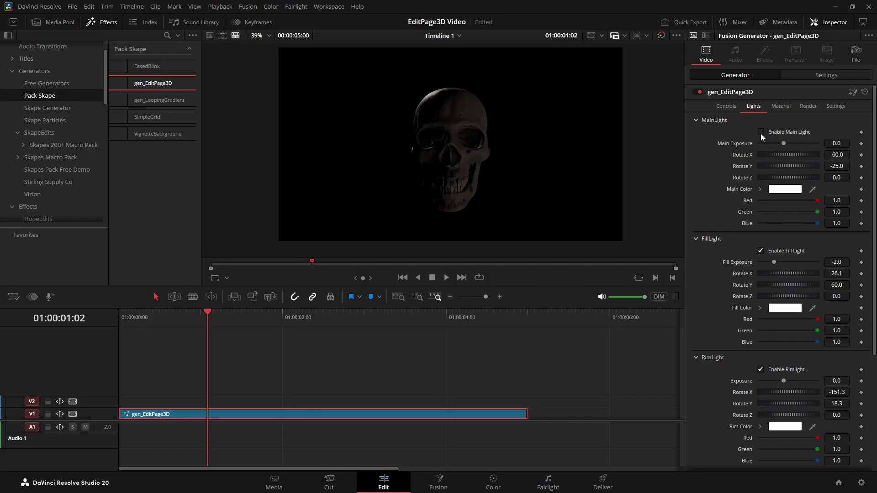
{"action": "left_click", "coordinate": [760, 133]}
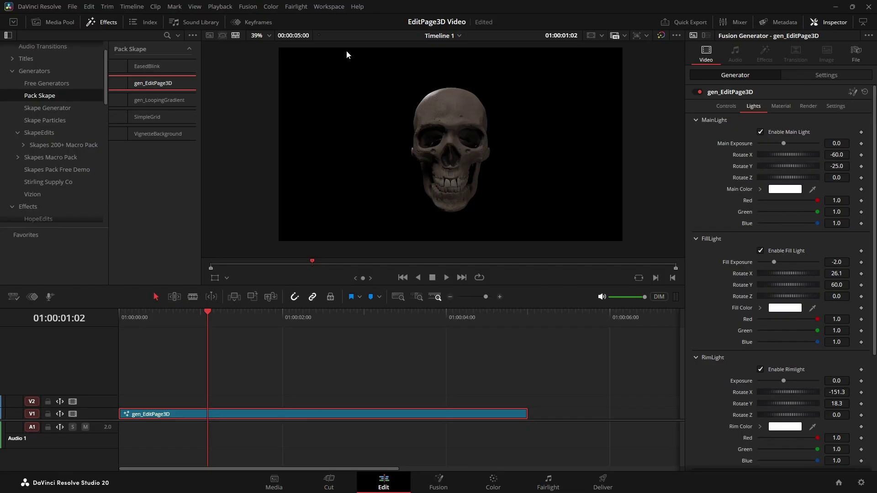
{"action": "left_click", "coordinate": [761, 251]}
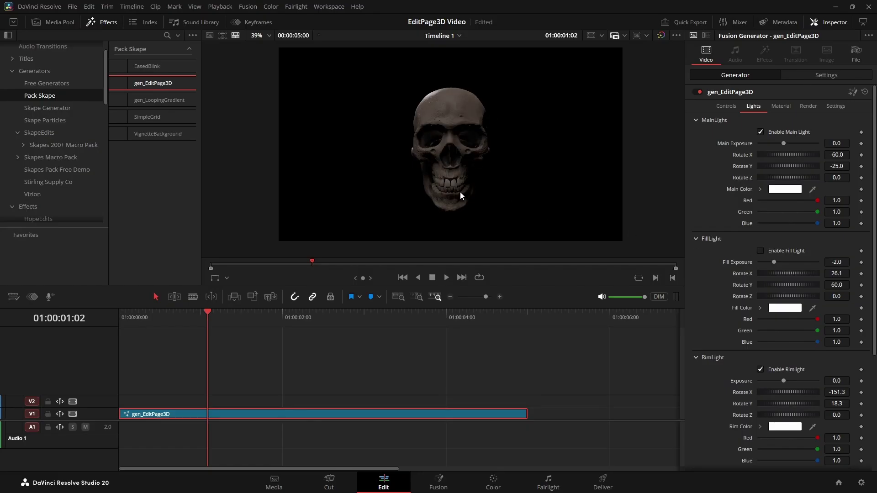
{"action": "left_click", "coordinate": [760, 251]}
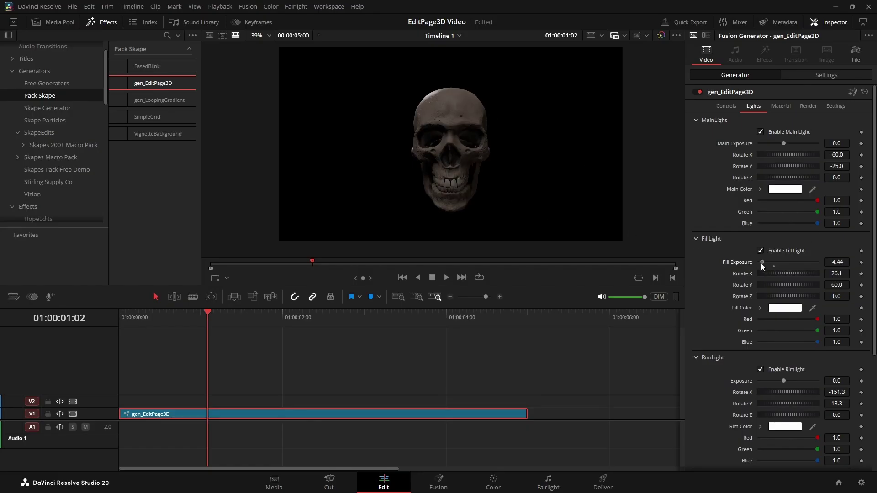
{"action": "scroll", "coordinate": [762, 262], "scroll_direction": "down", "scroll_amount": 1}
{"action": "scroll", "coordinate": [454, 120], "scroll_direction": "up", "scroll_amount": 1}
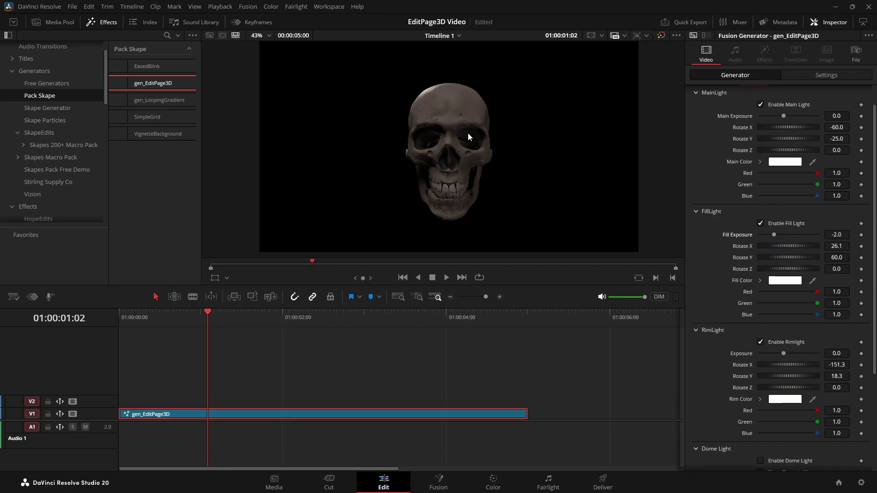
{"action": "left_click", "coordinate": [761, 343]}
Rotate the rim light around the skull, then reset its rotation to 18.3
{"action": "mouse_move", "coordinate": [797, 373]}
{"action": "left_mouse_down"}
{"action": "mouse_move", "coordinate": [781, 375]}
{"action": "mouse_move", "coordinate": [792, 375]}
{"action": "left_mouse_up"}
{"action": "double_click", "coordinate": [789, 376]}
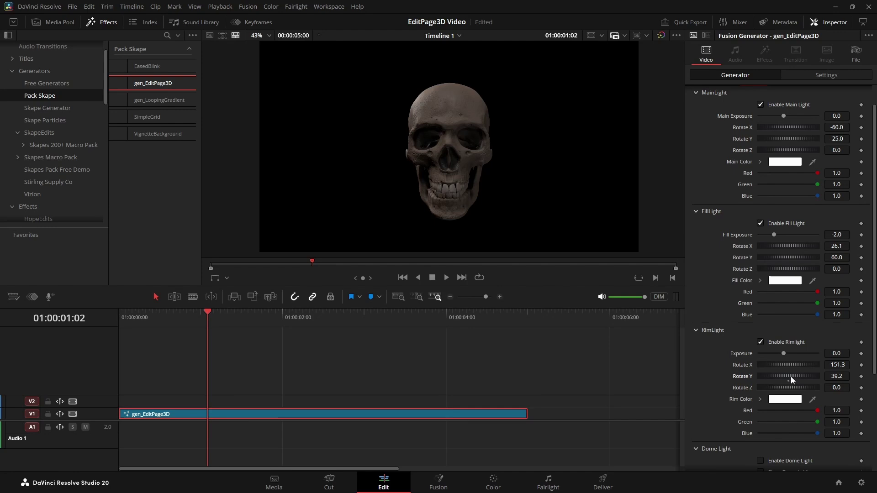
{"action": "scroll", "coordinate": [718, 346], "scroll_direction": "down", "scroll_amount": 2}
{"action": "scroll", "coordinate": [727, 346], "scroll_direction": "up", "scroll_amount": 2}
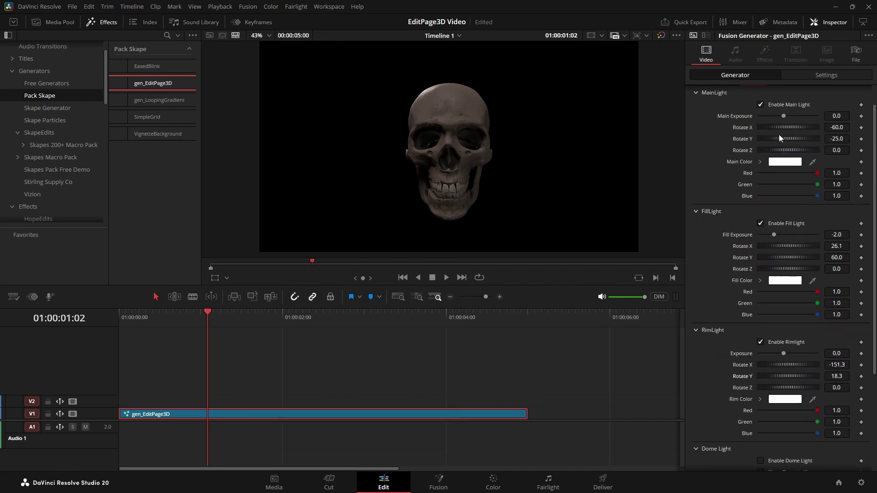
Try different light exposures, ending with main exposure 1.06 and fill exposure -2.0
{"action": "left_click_drag", "start_coordinate": [783, 116], "coordinate": [767, 116]}
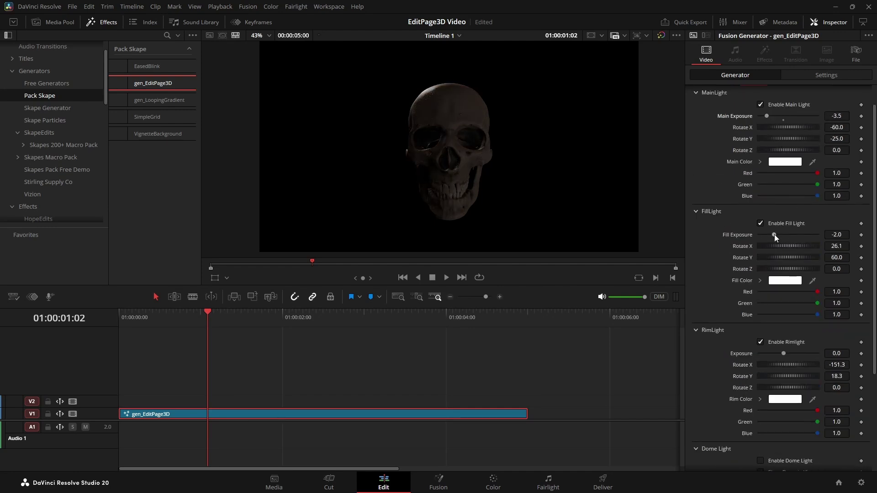
{"action": "left_click_drag", "start_coordinate": [775, 234], "coordinate": [797, 234]}
{"action": "left_click_drag", "start_coordinate": [766, 120], "coordinate": [783, 119]}
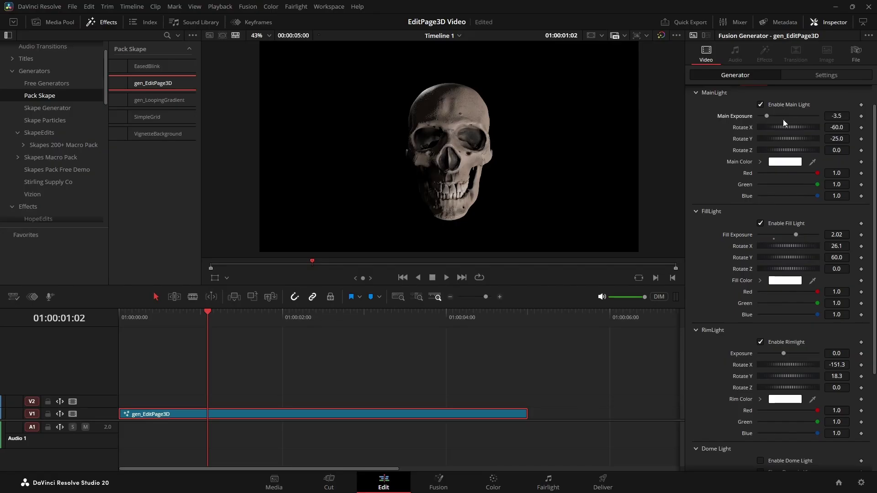
{"action": "mouse_move", "coordinate": [796, 234]}
{"action": "left_mouse_down"}
{"action": "mouse_move", "coordinate": [773, 232]}
{"action": "mouse_move", "coordinate": [786, 235]}
{"action": "left_mouse_up"}
{"action": "mouse_move", "coordinate": [782, 116]}
{"action": "left_mouse_down"}
{"action": "mouse_move", "coordinate": [762, 117]}
{"action": "mouse_move", "coordinate": [788, 116]}
{"action": "left_mouse_up"}
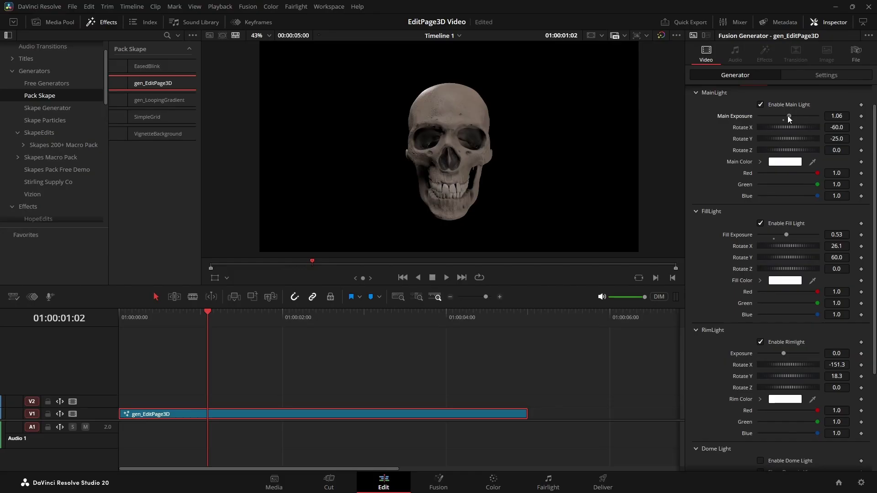
{"action": "left_click_drag", "start_coordinate": [786, 235], "coordinate": [769, 257]}
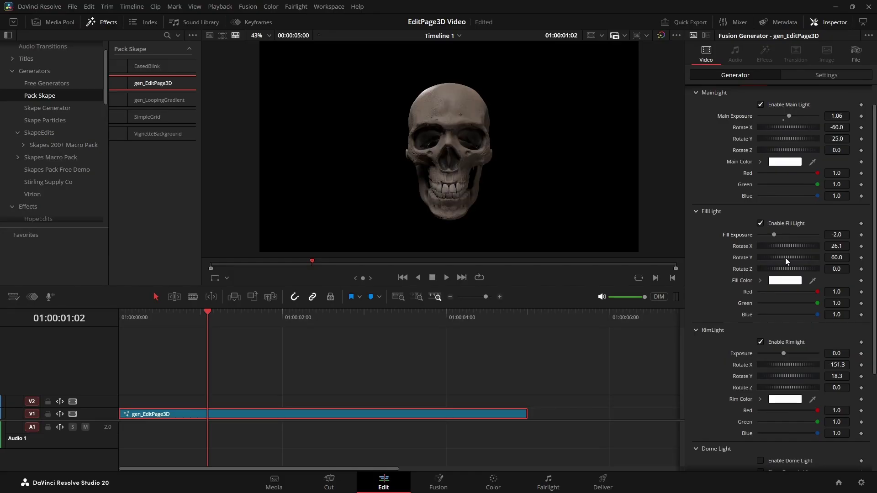
Set the main light colour to pure red (#ff0000)
{"action": "scroll", "coordinate": [785, 257], "scroll_direction": "up", "scroll_amount": 1}
{"action": "left_click", "coordinate": [785, 189]}
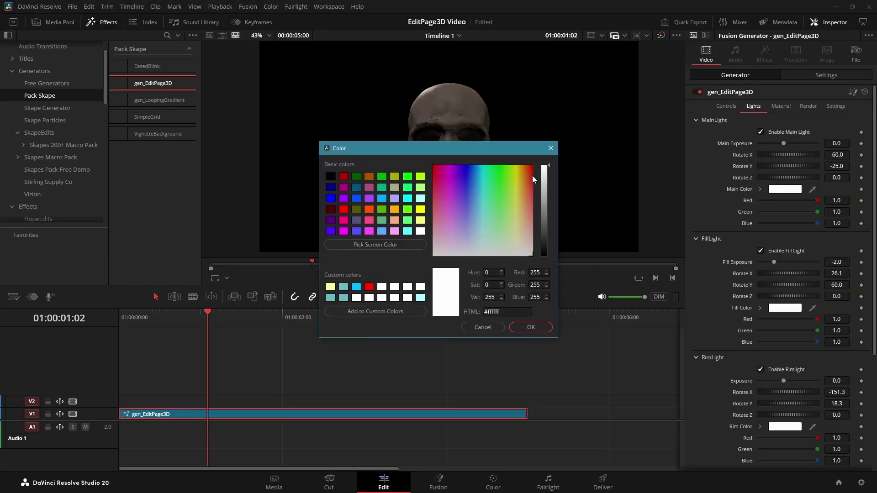
{"action": "left_click_drag", "start_coordinate": [532, 176], "coordinate": [538, 155]}
{"action": "left_click", "coordinate": [530, 327]}
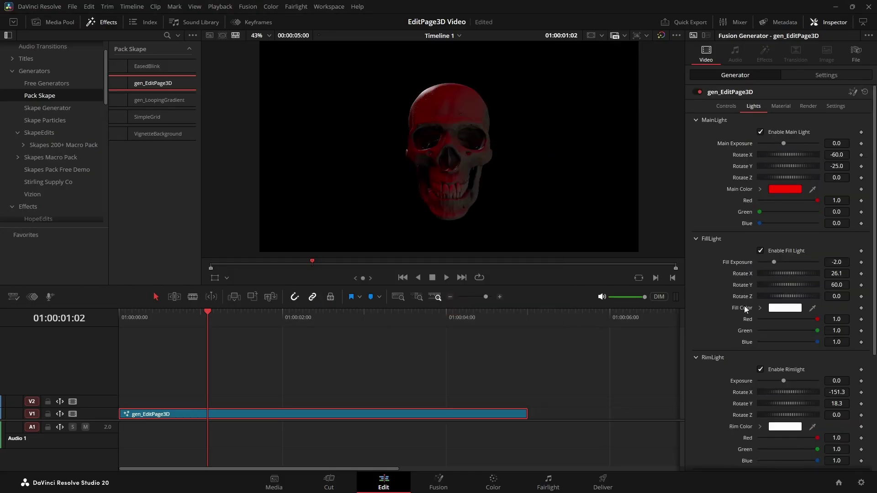
Set the fill light colour to cyan (#00fbff)
{"action": "left_click", "coordinate": [777, 309]}
{"action": "left_click_drag", "start_coordinate": [485, 173], "coordinate": [481, 164]}
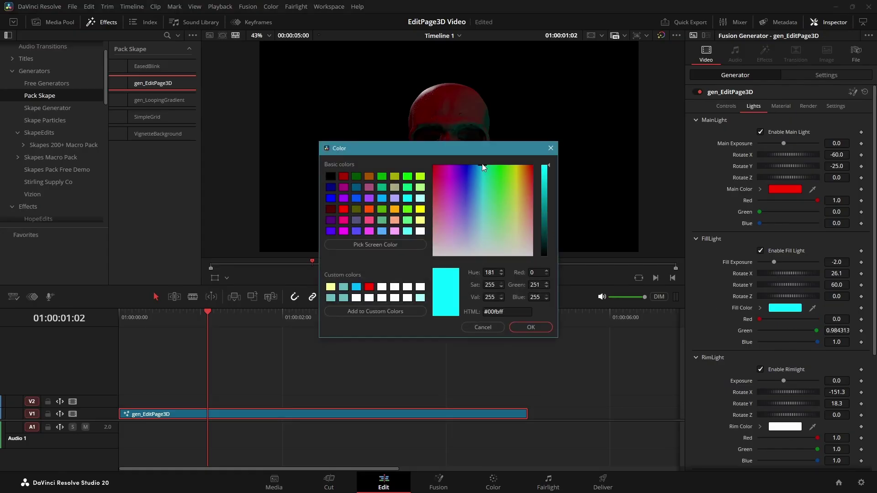
{"action": "key", "text": "Return"}
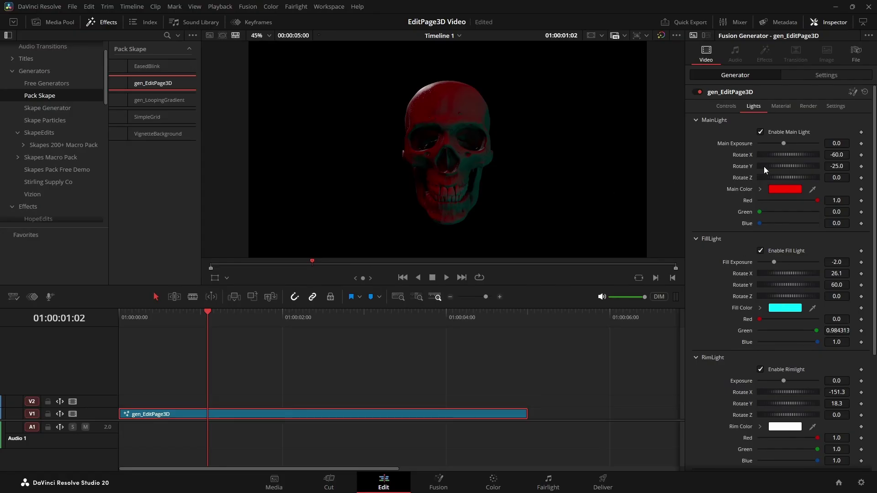
Reset the main and fill light colours to white and open Poly Haven's HDRIs via Get Dome
{"action": "scroll", "coordinate": [760, 326], "scroll_direction": "down", "scroll_amount": 5}
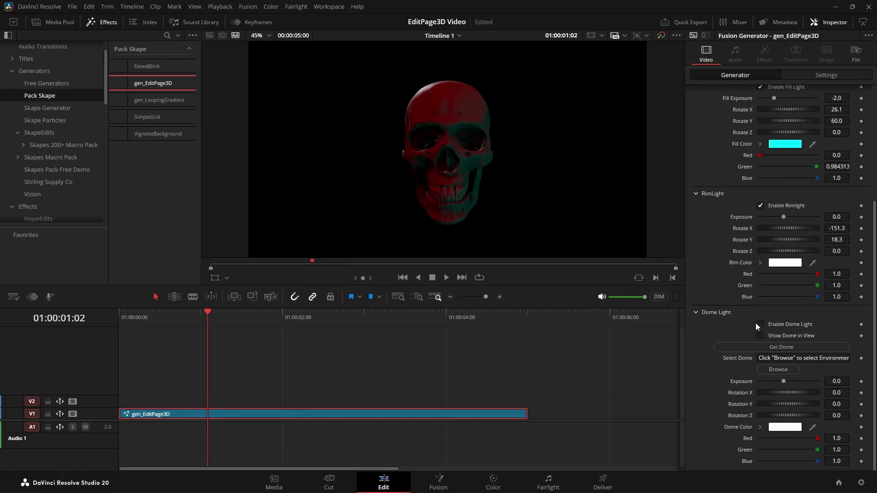
{"action": "scroll", "coordinate": [737, 224], "scroll_direction": "up", "scroll_amount": 2}
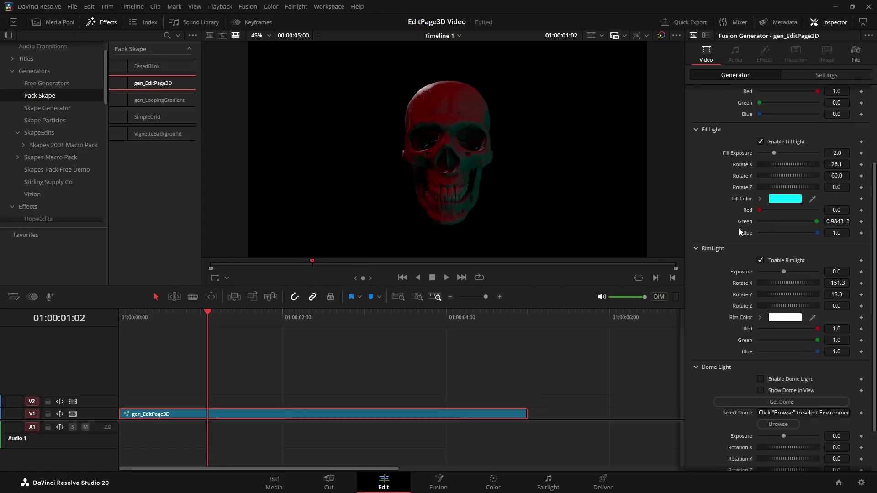
{"action": "double_click", "coordinate": [736, 201]}
{"action": "scroll", "coordinate": [731, 201], "scroll_direction": "up", "scroll_amount": 3}
{"action": "double_click", "coordinate": [744, 175]}
{"action": "scroll", "coordinate": [744, 175], "scroll_direction": "down", "scroll_amount": 5}
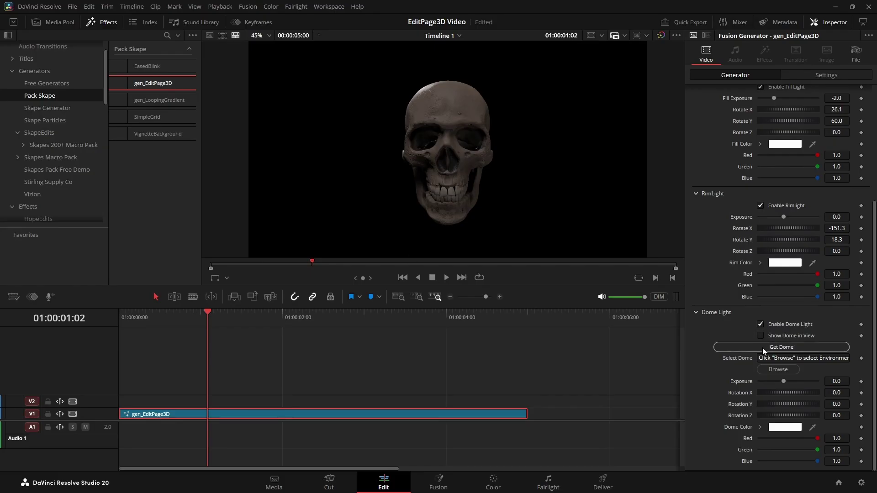
{"action": "left_click", "coordinate": [772, 348]}
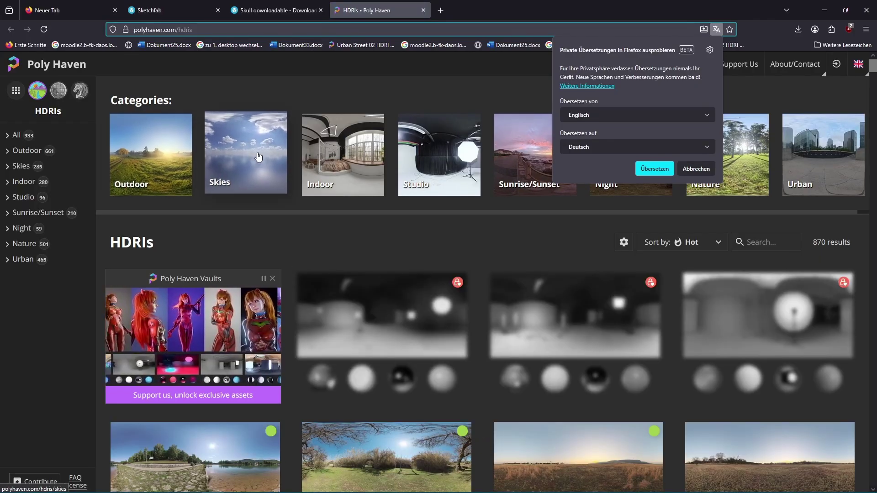
Download the Citrus Orchard (Pure Sky) HDRI from the Skies category as a 1K EXR
{"action": "left_click", "coordinate": [242, 150]}
{"action": "scroll", "coordinate": [696, 269], "scroll_direction": "down", "scroll_amount": 3}
{"action": "scroll", "coordinate": [696, 269], "scroll_direction": "down", "scroll_amount": 2}
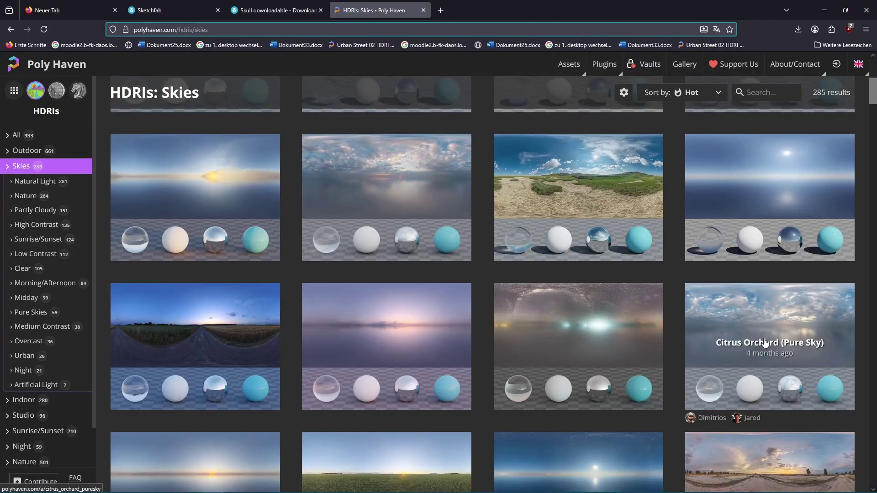
{"action": "left_click", "coordinate": [766, 233]}
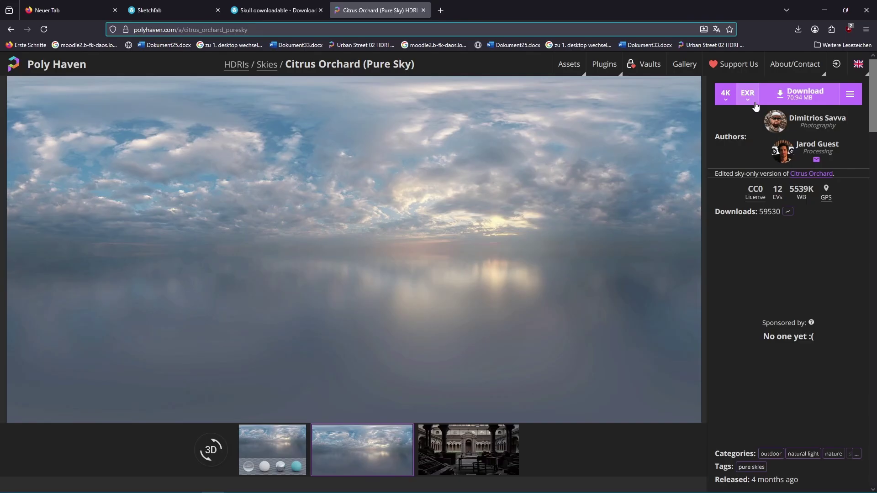
{"action": "left_click", "coordinate": [726, 93]}
{"action": "left_click", "coordinate": [726, 118]}
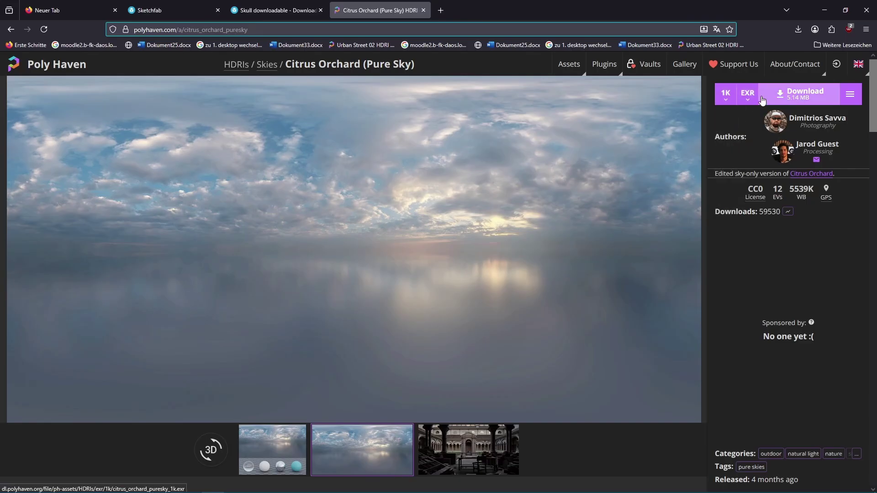
{"action": "left_click", "coordinate": [786, 103]}
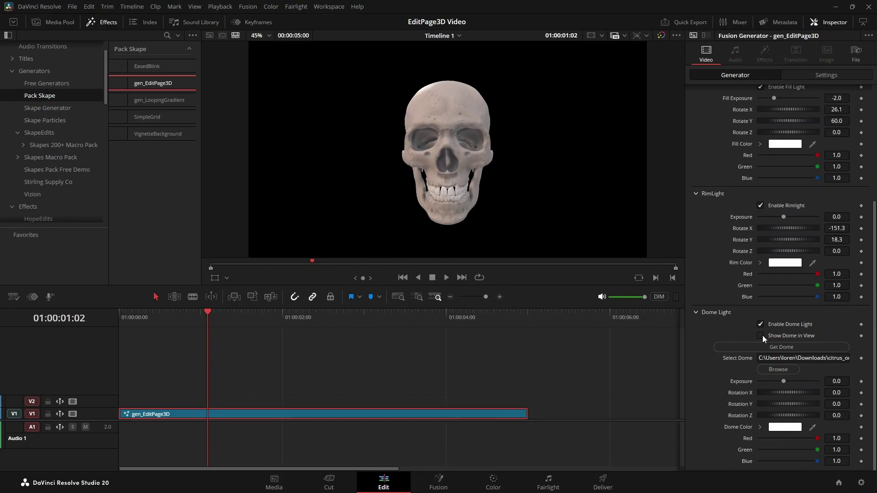
Show the dome in view rotated to Y -73.0, cancelling the colour tint and keeping exposure 0.0
{"action": "left_click", "coordinate": [761, 336]}
{"action": "left_click_drag", "start_coordinate": [786, 404], "coordinate": [771, 383]}
{"action": "left_click", "coordinate": [778, 427]}
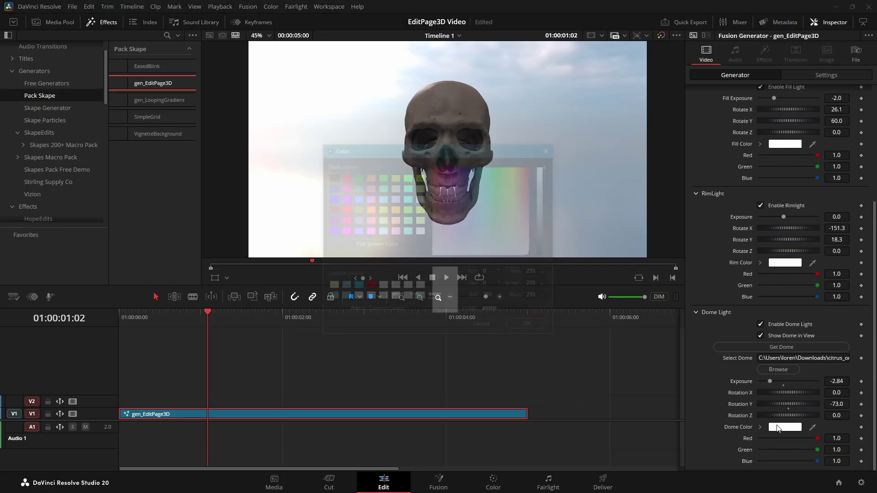
{"action": "left_click_drag", "start_coordinate": [411, 151], "coordinate": [170, 152]}
{"action": "left_click", "coordinate": [280, 183]}
{"action": "left_click", "coordinate": [268, 183]}
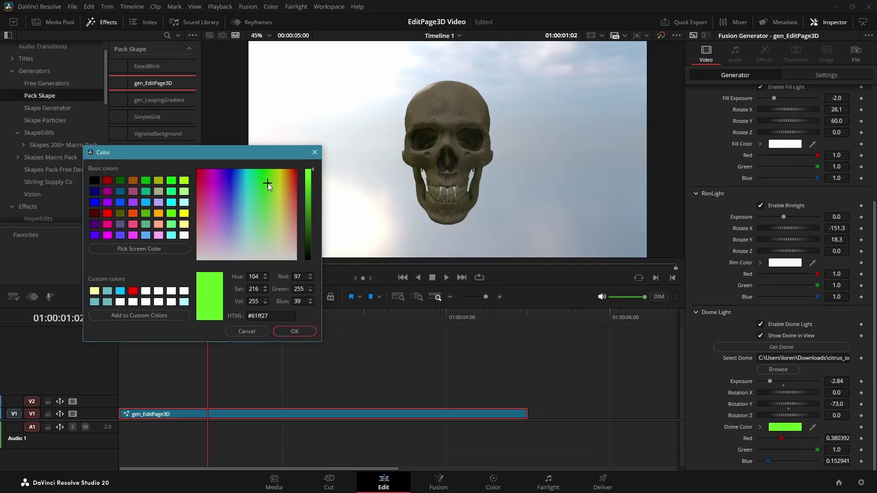
{"action": "key", "text": "Escape"}
{"action": "double_click", "coordinate": [741, 382]}
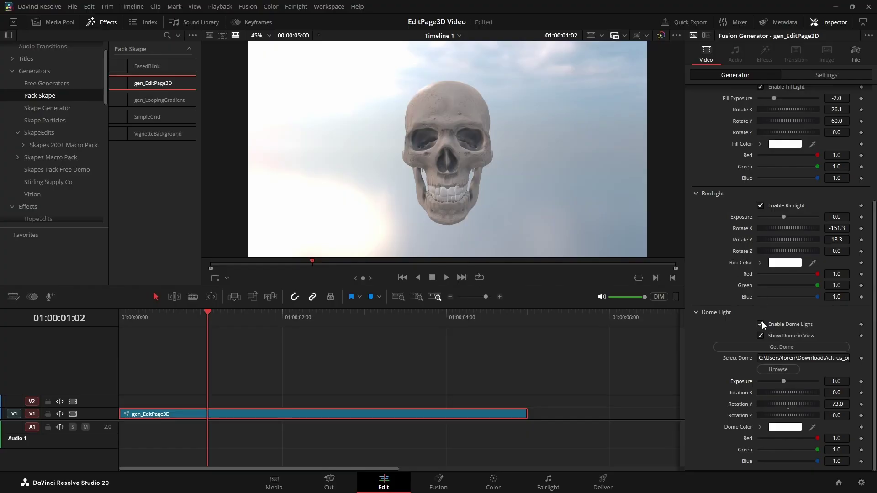
{"action": "scroll", "coordinate": [762, 326], "scroll_direction": "up", "scroll_amount": 10}
Enable the skull material with an orange diffuse colour (Green 0.525490, Blue 0.109803)
{"action": "left_click", "coordinate": [785, 107]}
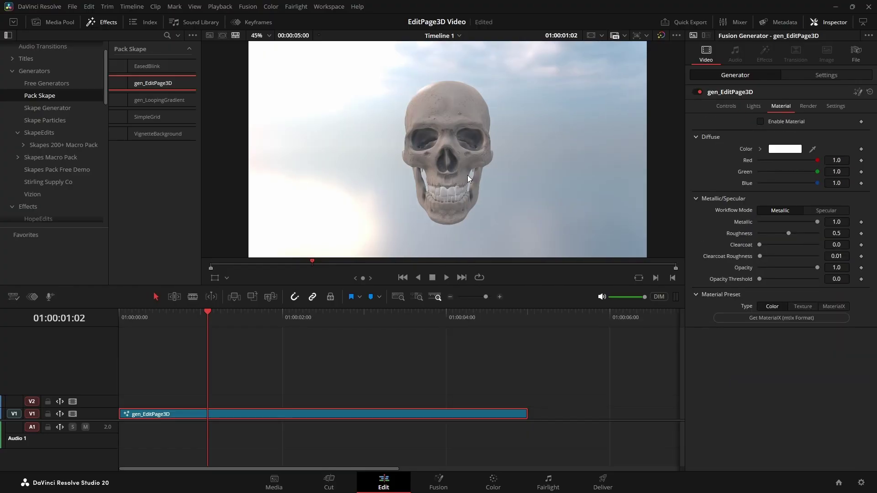
{"action": "scroll", "coordinate": [480, 202], "scroll_direction": "up", "scroll_amount": 1}
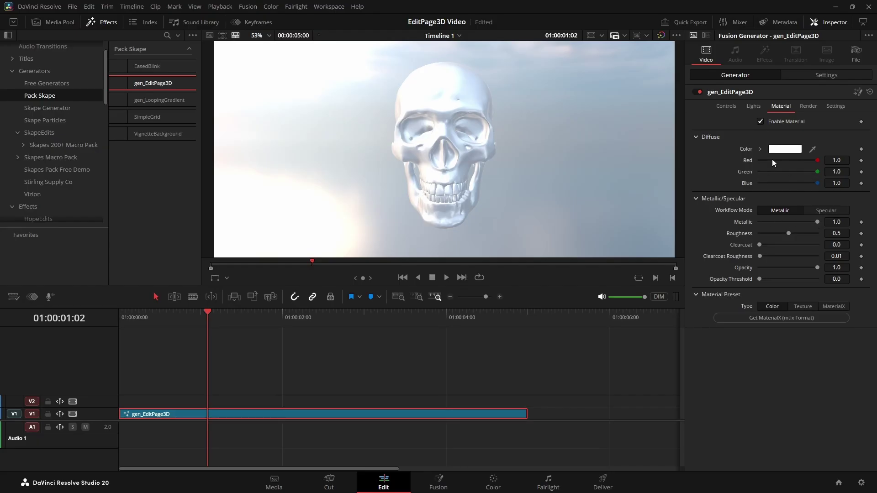
{"action": "left_click", "coordinate": [785, 149]}
{"action": "left_click", "coordinate": [489, 179]}
{"action": "left_click_drag", "start_coordinate": [461, 148], "coordinate": [204, 127]}
{"action": "left_click", "coordinate": [270, 153]}
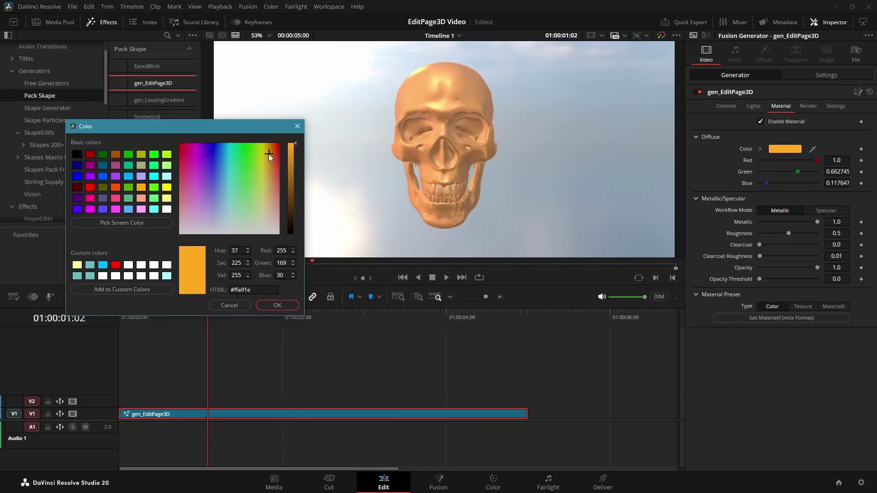
{"action": "left_click", "coordinate": [272, 153]}
{"action": "left_click", "coordinate": [278, 305]}
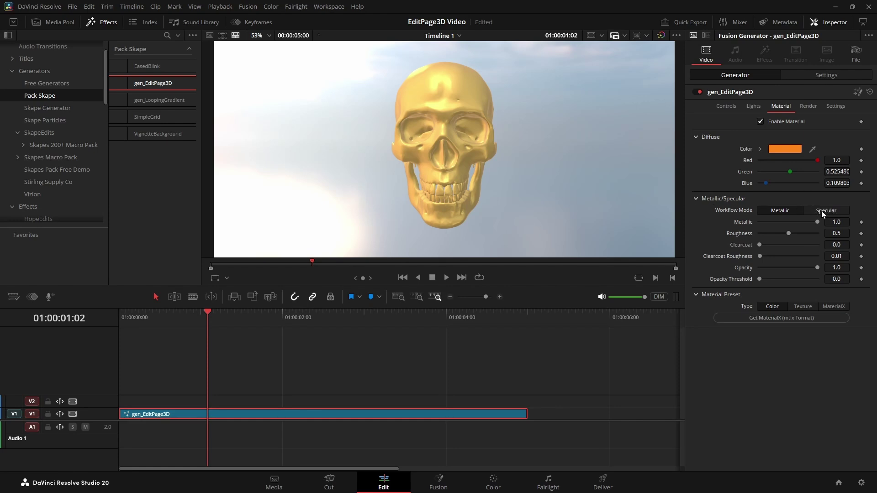
Compare metallic and matte looks, then settle on Metallic 1.0 and Roughness 0.0
{"action": "left_click_drag", "start_coordinate": [818, 222], "coordinate": [743, 232]}
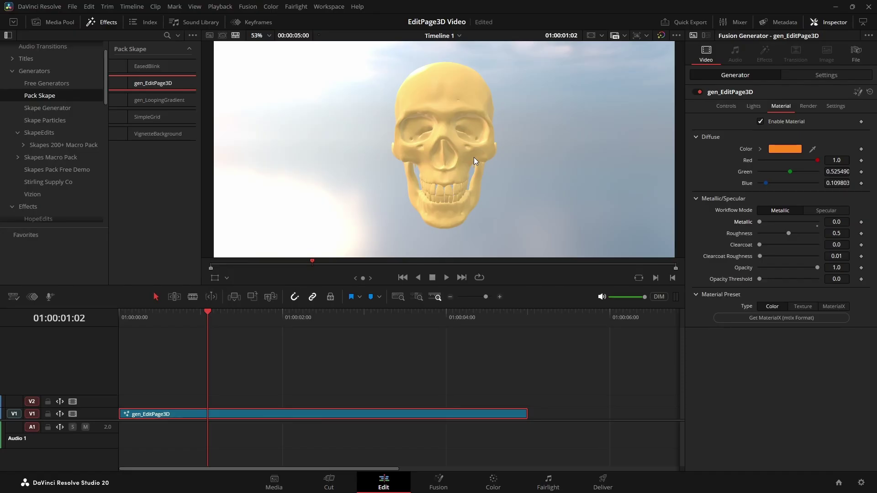
{"action": "left_click_drag", "start_coordinate": [760, 221], "coordinate": [732, 235]}
{"action": "left_click_drag", "start_coordinate": [759, 222], "coordinate": [818, 222]}
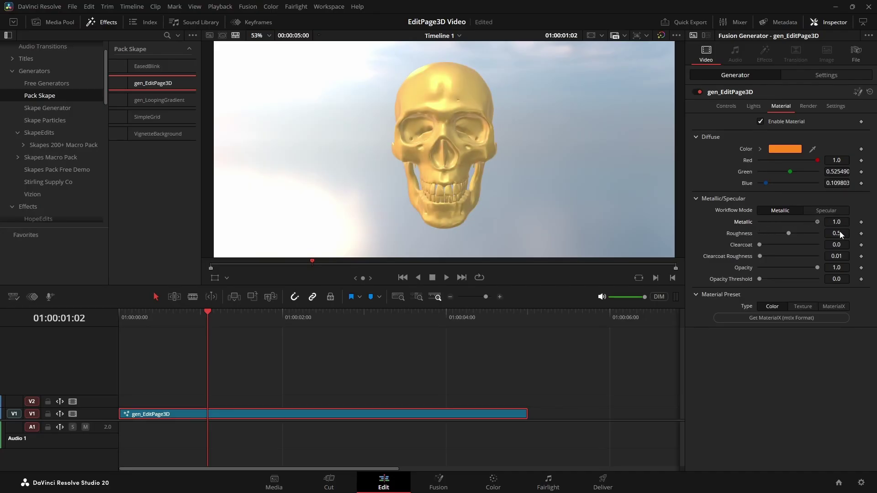
{"action": "key", "text": "ctrl+z"}
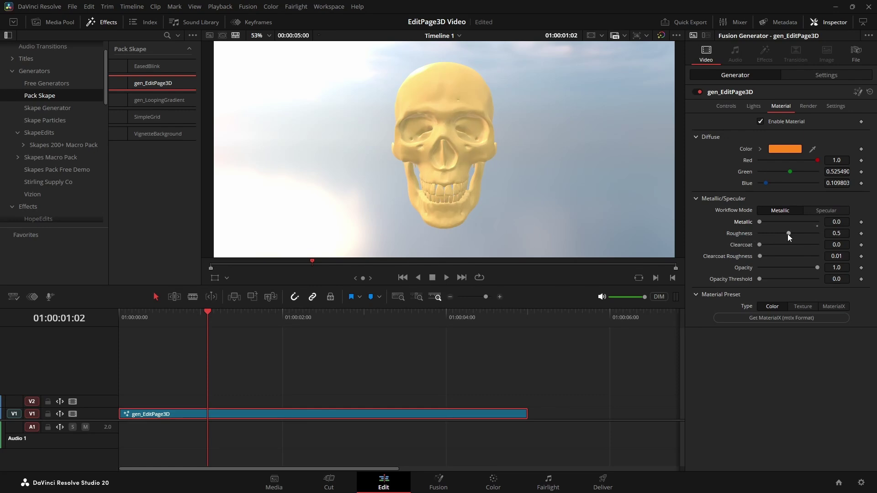
{"action": "mouse_move", "coordinate": [788, 234]}
{"action": "left_mouse_down"}
{"action": "mouse_move", "coordinate": [750, 240]}
{"action": "mouse_move", "coordinate": [773, 242]}
{"action": "left_mouse_up"}
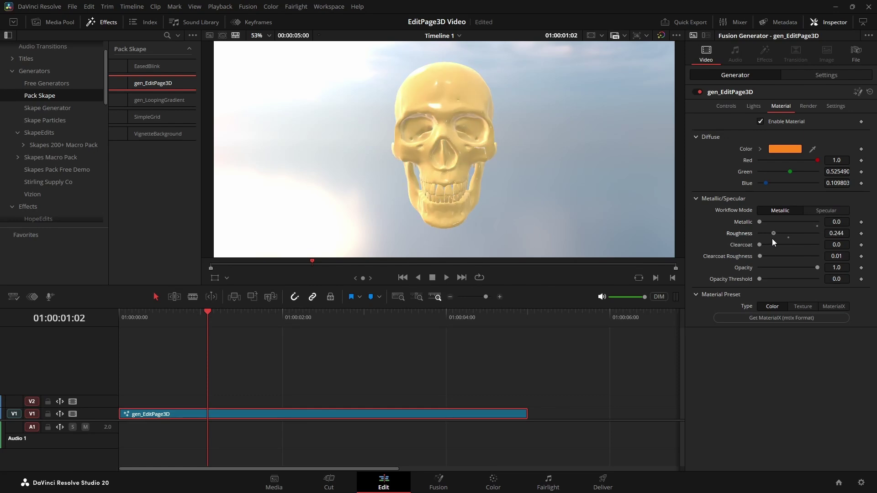
{"action": "double_click", "coordinate": [772, 239]}
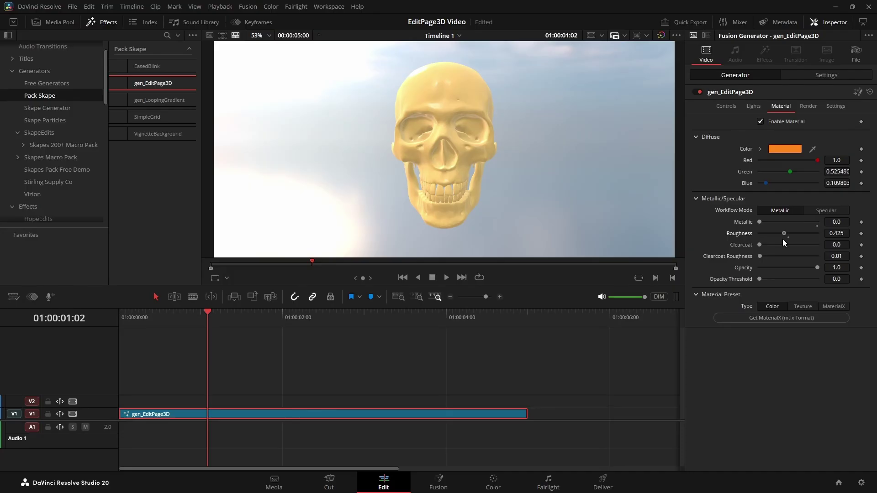
{"action": "left_click", "coordinate": [817, 223]}
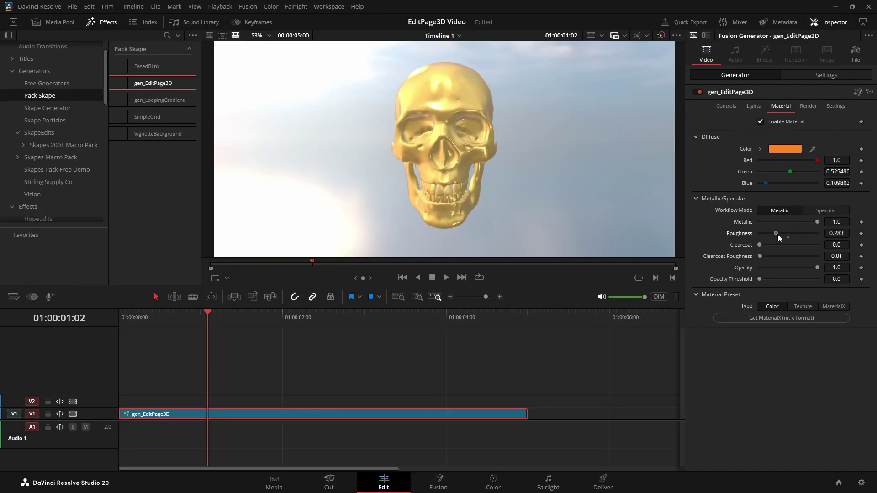
{"action": "left_click_drag", "start_coordinate": [774, 235], "coordinate": [756, 236]}
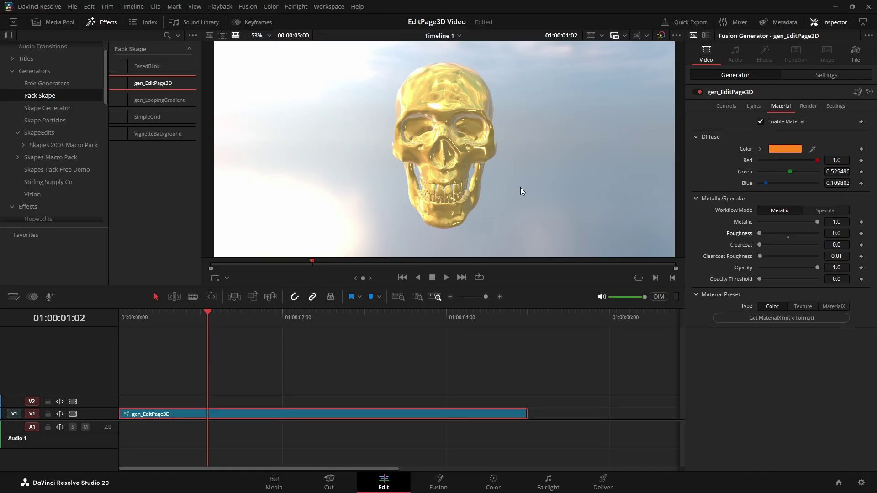
Spin the dome light, hide the sky for a black background, and lower dome exposure to -3.41
{"action": "left_click", "coordinate": [752, 106]}
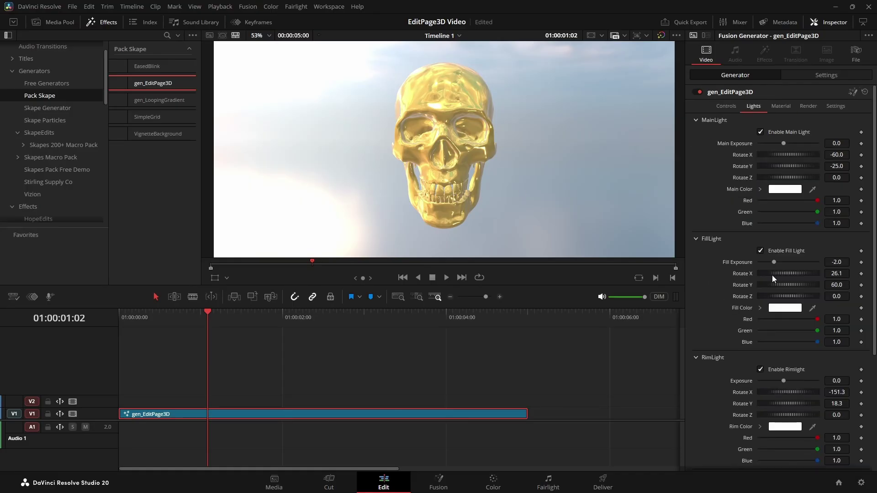
{"action": "scroll", "coordinate": [772, 275], "scroll_direction": "down", "scroll_amount": 6}
{"action": "left_click_drag", "start_coordinate": [780, 403], "coordinate": [818, 416]}
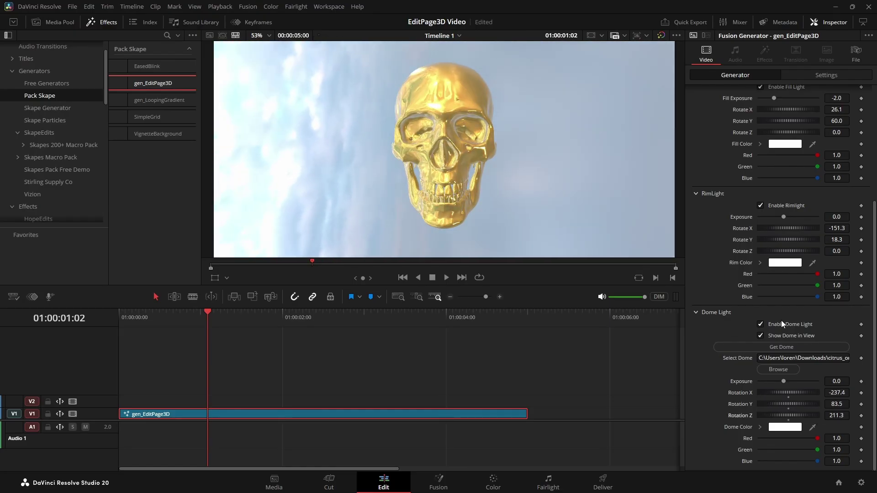
{"action": "left_click", "coordinate": [760, 334]}
{"action": "mouse_move", "coordinate": [783, 381]}
{"action": "left_mouse_down"}
{"action": "mouse_move", "coordinate": [760, 383]}
{"action": "mouse_move", "coordinate": [767, 379]}
{"action": "left_mouse_up"}
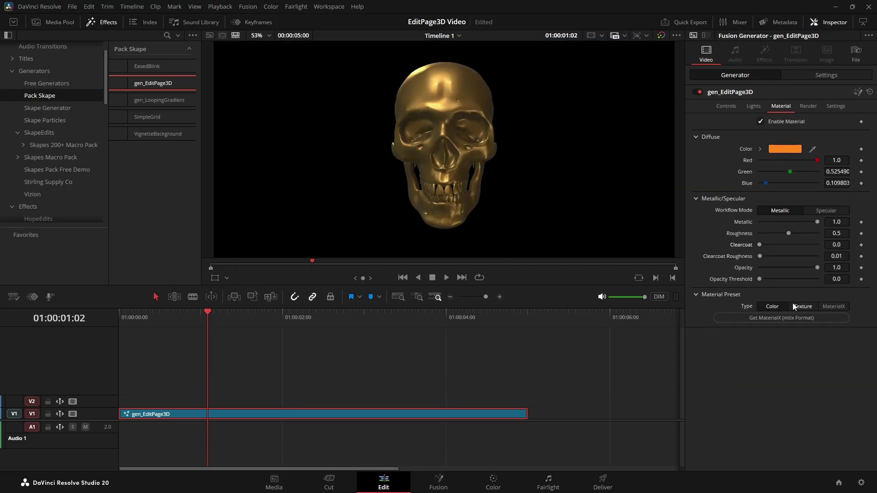
Switch the skull's Material Preset Type to Texture, then back to Color
{"action": "left_click", "coordinate": [799, 305]}
{"action": "left_click", "coordinate": [773, 274]}
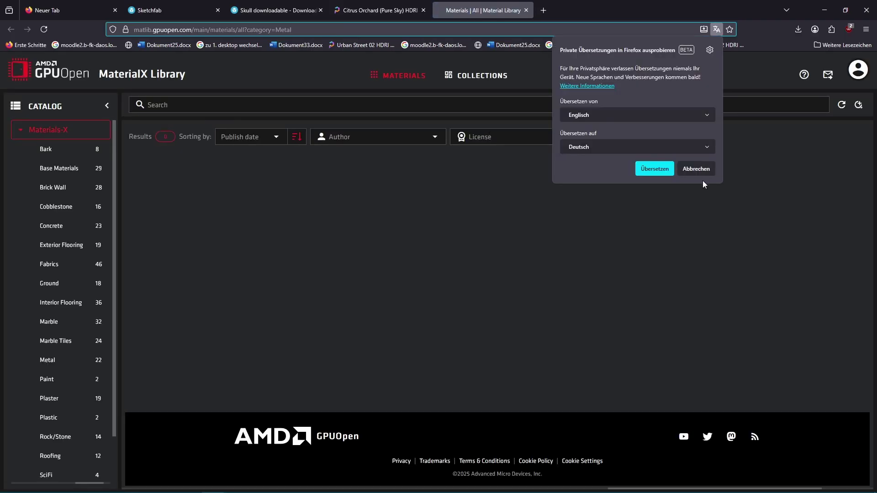
Dismiss the site notices, find Copper Old in the Metal grid and download its package
{"action": "left_click", "coordinate": [696, 169]}
{"action": "left_click", "coordinate": [736, 464]}
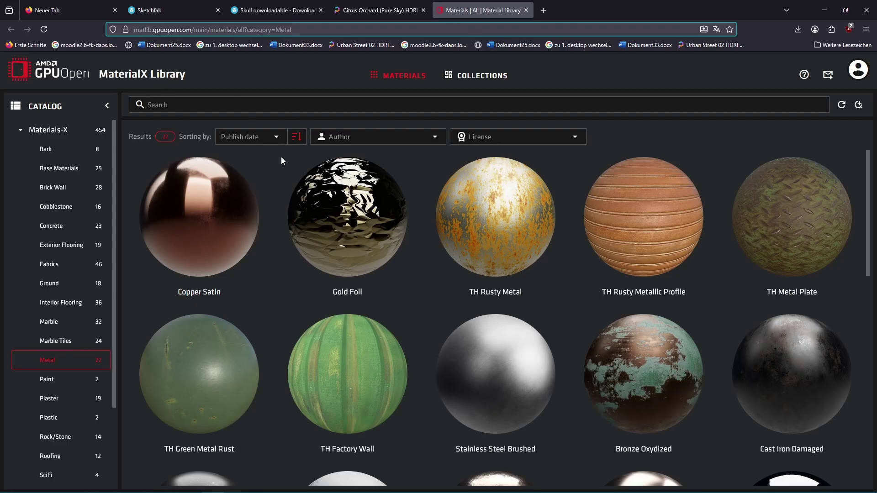
{"action": "scroll", "coordinate": [69, 297], "scroll_direction": "down", "scroll_amount": 2}
{"action": "scroll", "coordinate": [484, 327], "scroll_direction": "down", "scroll_amount": 12}
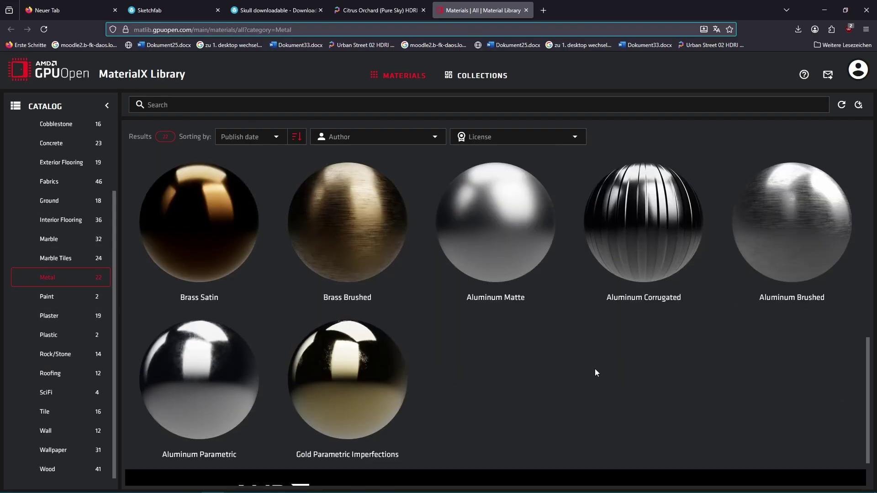
{"action": "scroll", "coordinate": [595, 373], "scroll_direction": "up", "scroll_amount": 5}
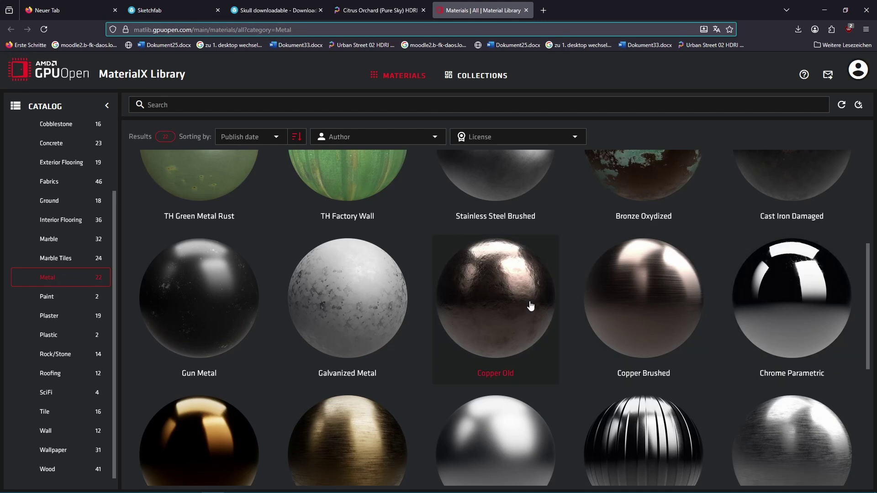
{"action": "left_click", "coordinate": [512, 305]}
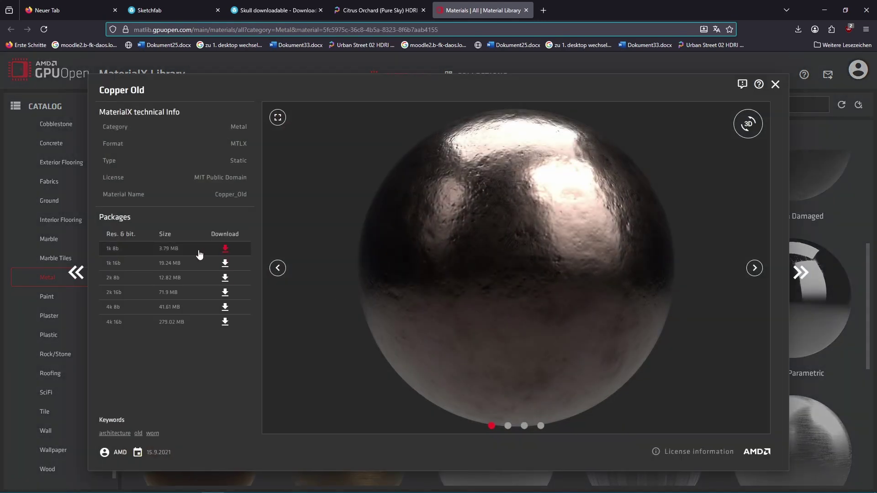
{"action": "left_click", "coordinate": [119, 270]}
{"action": "left_click_drag", "start_coordinate": [108, 263], "coordinate": [116, 264]}
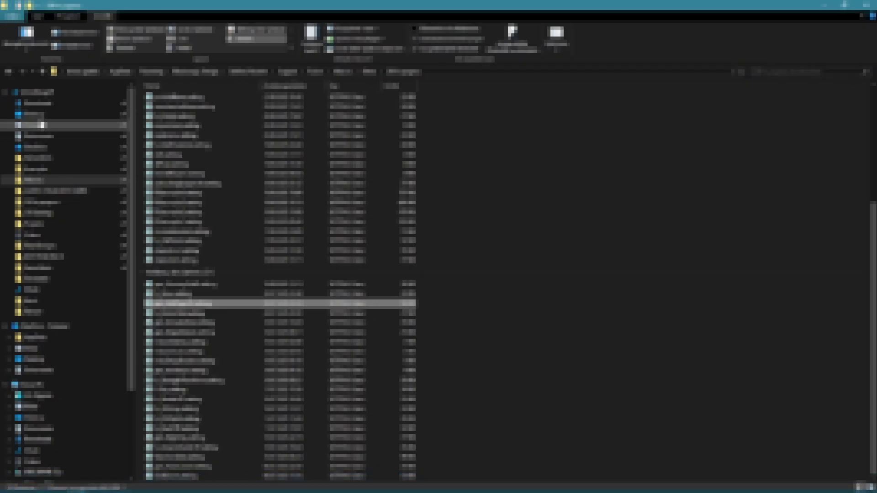
Open the Downloads folder and bring up options for the Copper Old archive
{"action": "left_click", "coordinate": [37, 114]}
{"action": "left_click", "coordinate": [36, 103]}
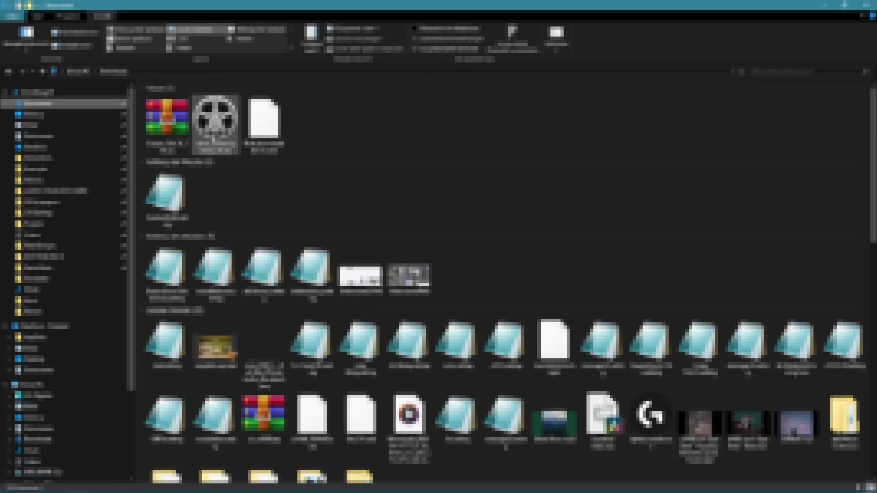
{"action": "right_click", "coordinate": [182, 128]}
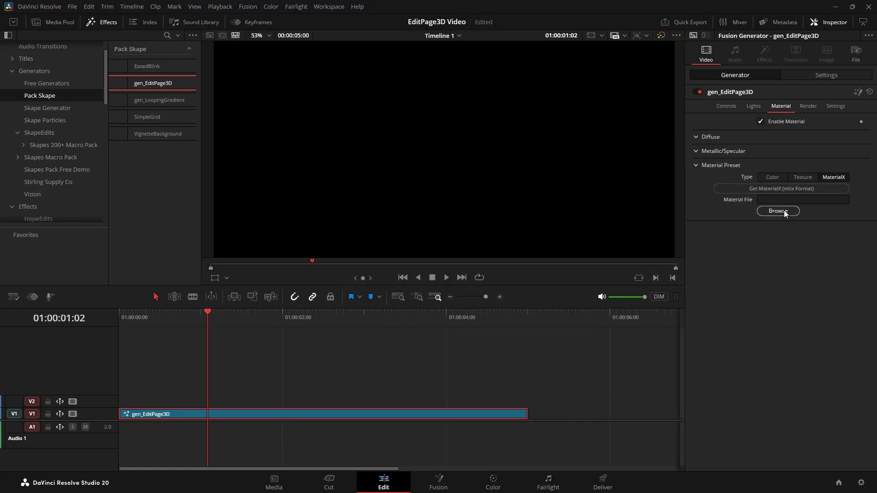
Load Downloads › Copper_Old › Copper_Old.mtlx as the skull's MaterialX Material File
{"action": "left_click", "coordinate": [784, 212]}
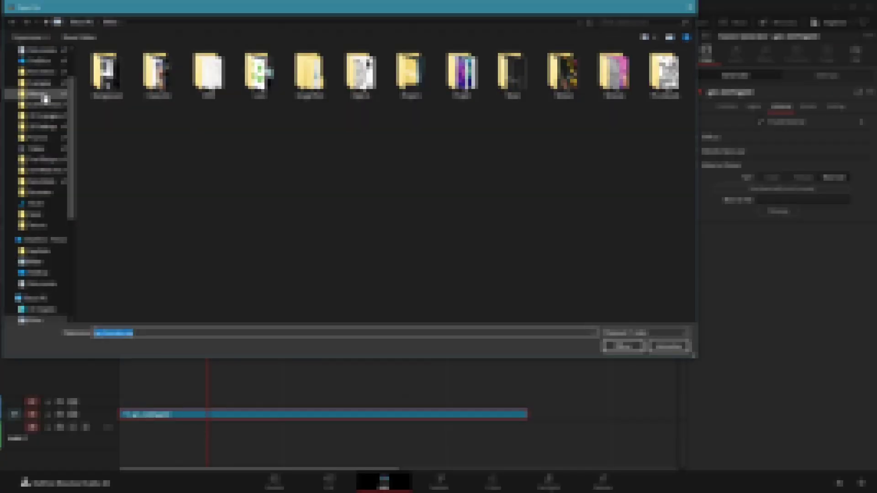
{"action": "left_click", "coordinate": [45, 298]}
{"action": "double_click", "coordinate": [127, 72]}
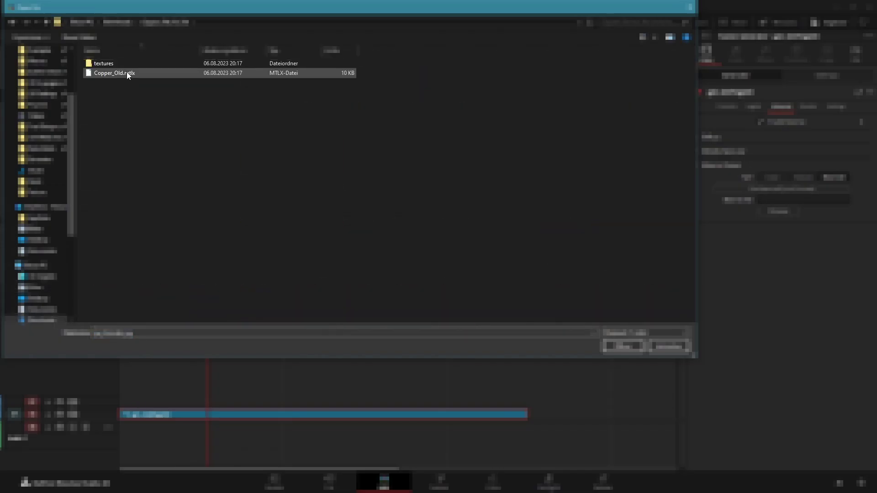
{"action": "left_click", "coordinate": [127, 72]}
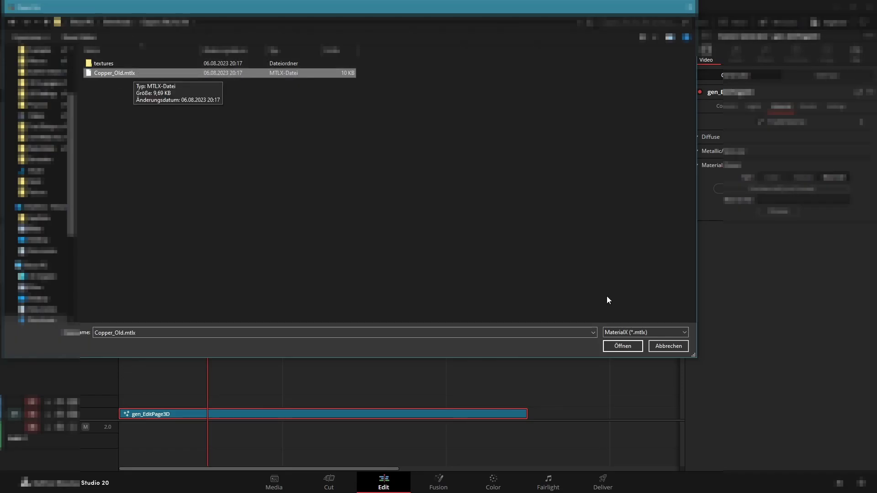
{"action": "left_click", "coordinate": [623, 346]}
{"action": "left_click", "coordinate": [235, 313]}
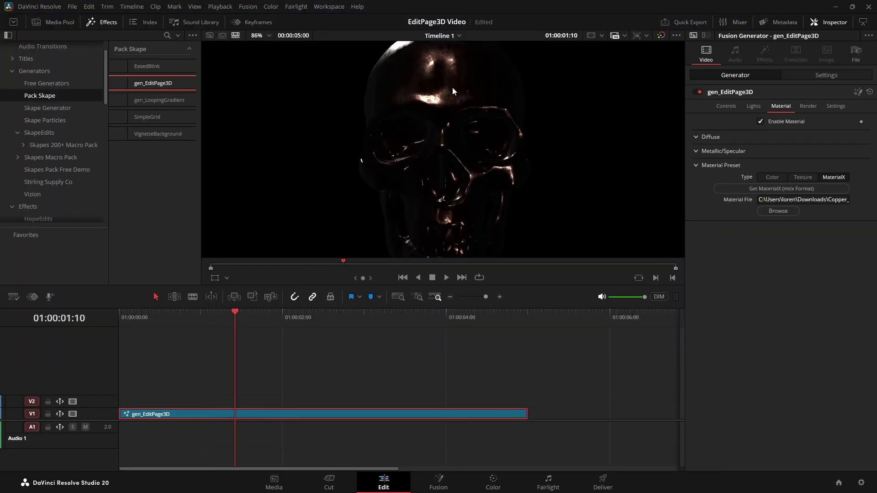
In the Lights settings, set the Dome Light Exposure to -1.16
{"action": "left_click", "coordinate": [753, 106]}
{"action": "scroll", "coordinate": [749, 265], "scroll_direction": "down", "scroll_amount": 5}
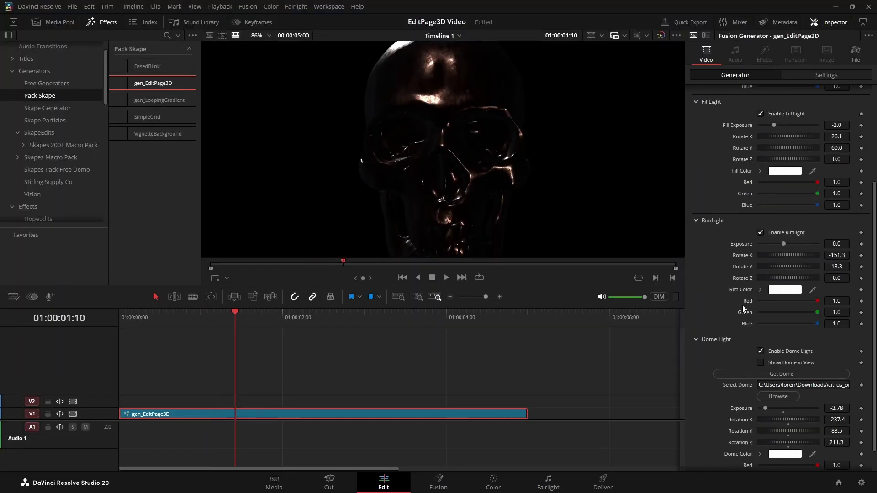
{"action": "left_click", "coordinate": [783, 410]}
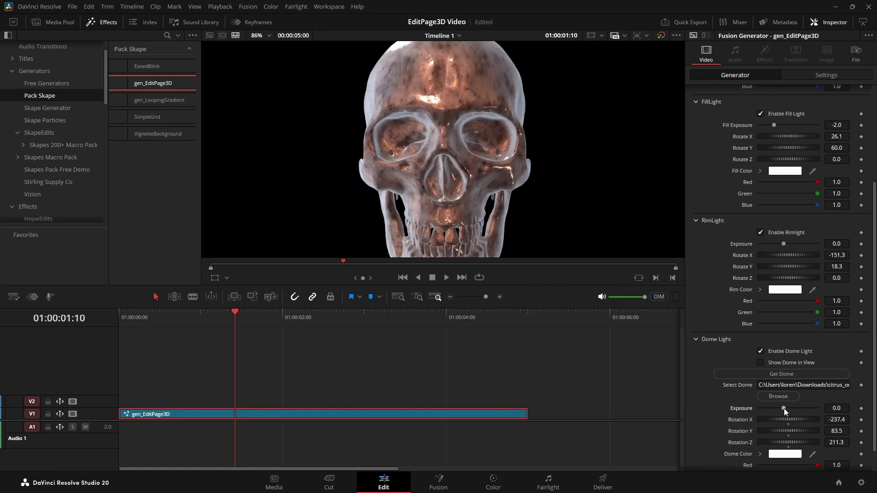
{"action": "left_click_drag", "start_coordinate": [784, 408], "coordinate": [778, 408]}
{"action": "scroll", "coordinate": [777, 411], "scroll_direction": "down", "scroll_amount": 1}
Tint the dome light a warm yellow (#f2ff00)
{"action": "left_click", "coordinate": [784, 427]}
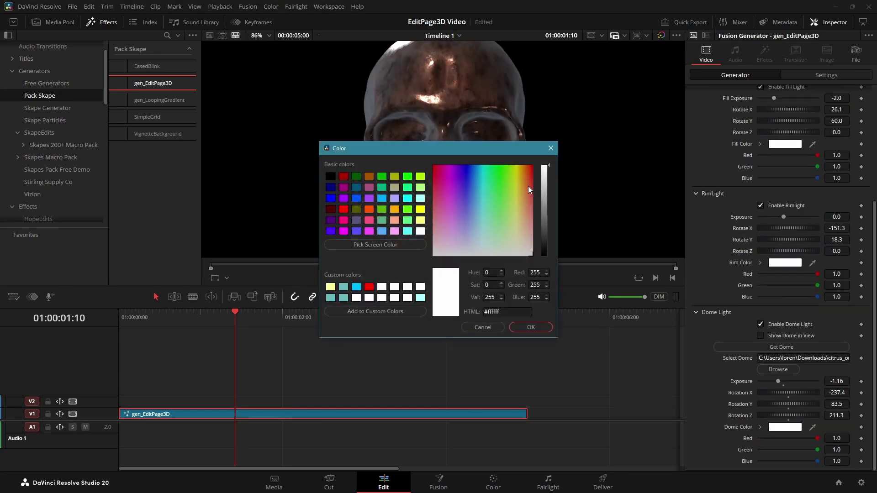
{"action": "left_click_drag", "start_coordinate": [528, 186], "coordinate": [514, 165]}
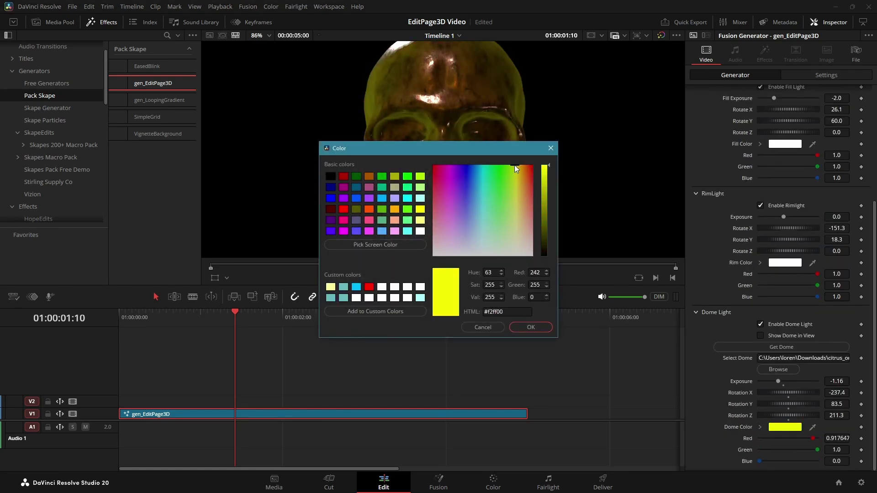
{"action": "key", "text": "Return"}
{"action": "scroll", "coordinate": [741, 169], "scroll_direction": "up", "scroll_amount": 5}
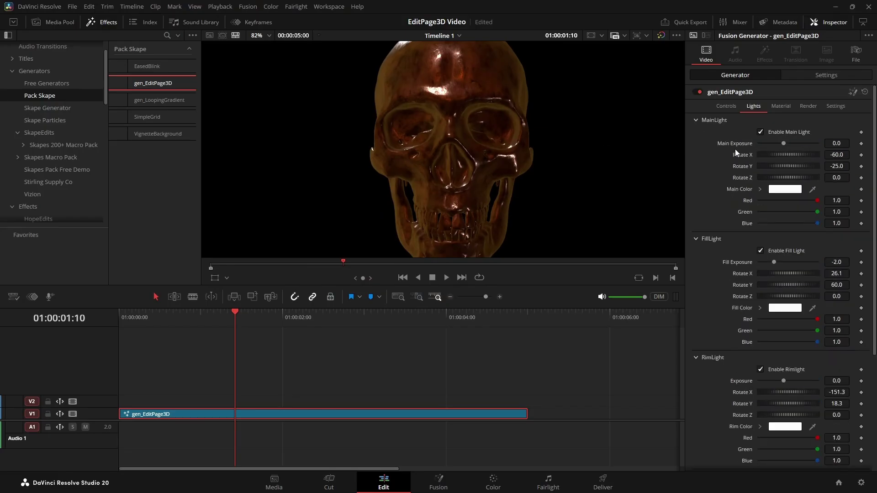
{"action": "left_click", "coordinate": [781, 106]}
Tick Motion Blur in the generator's Render settings tab
{"action": "left_click", "coordinate": [808, 106]}
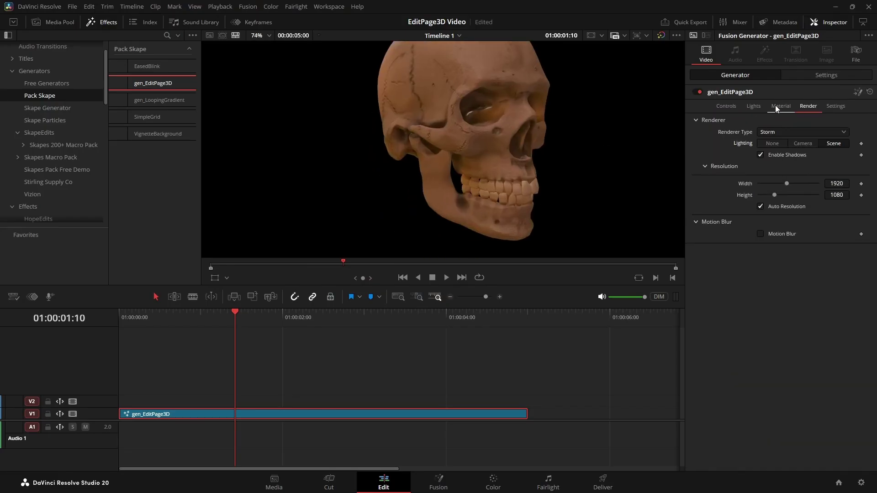
{"action": "left_click", "coordinate": [753, 106]}
{"action": "left_click", "coordinate": [811, 106]}
{"action": "left_click", "coordinate": [760, 235]}
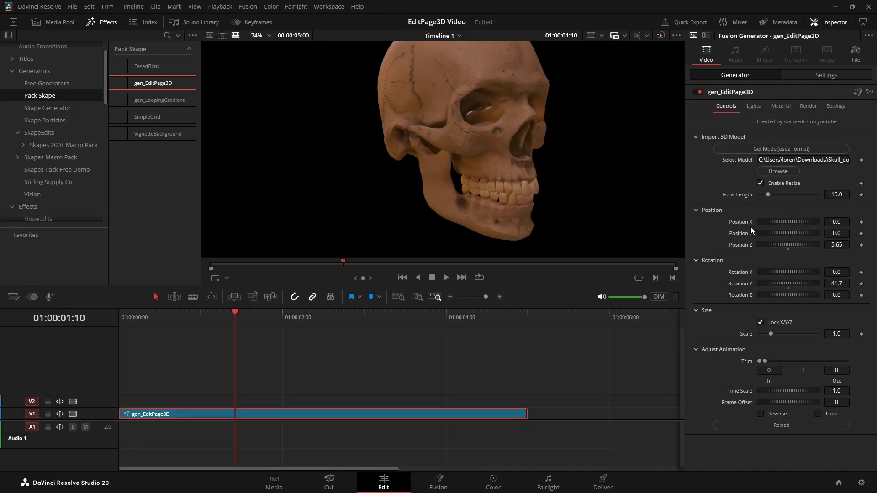
In Fusion, keyframe Position Y at the last frame and lower it to -2.973 at frame 0
{"action": "left_click", "coordinate": [857, 93]}
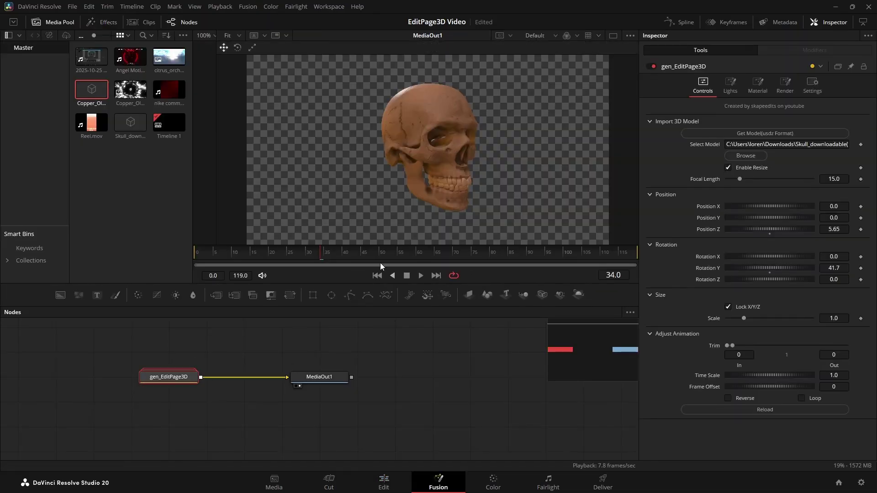
{"action": "left_click", "coordinate": [860, 218]}
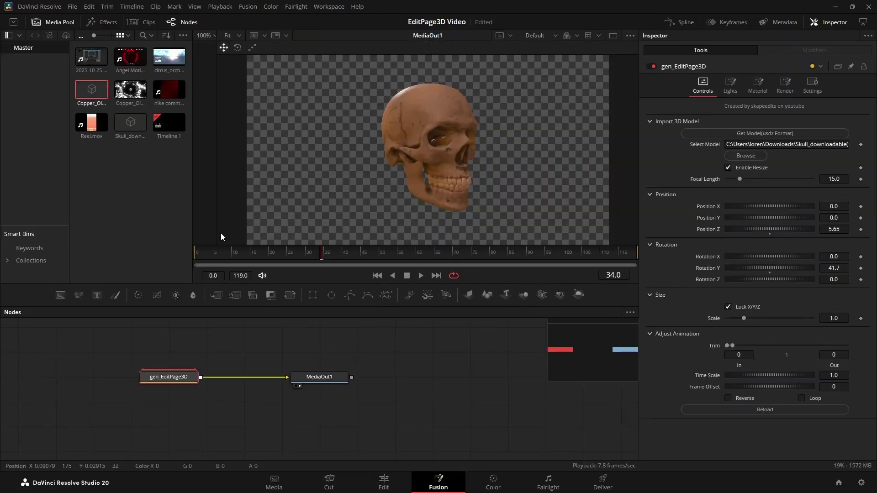
{"action": "left_click", "coordinate": [196, 255]}
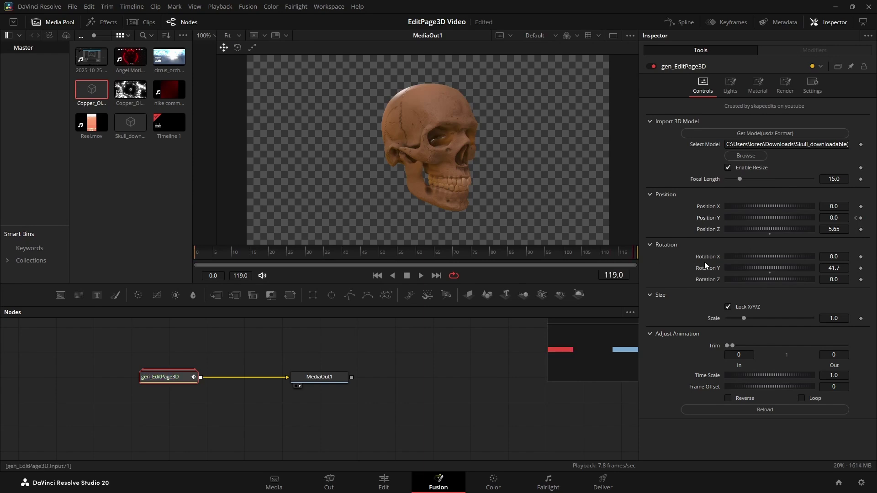
{"action": "left_click_drag", "start_coordinate": [777, 217], "coordinate": [735, 218]}
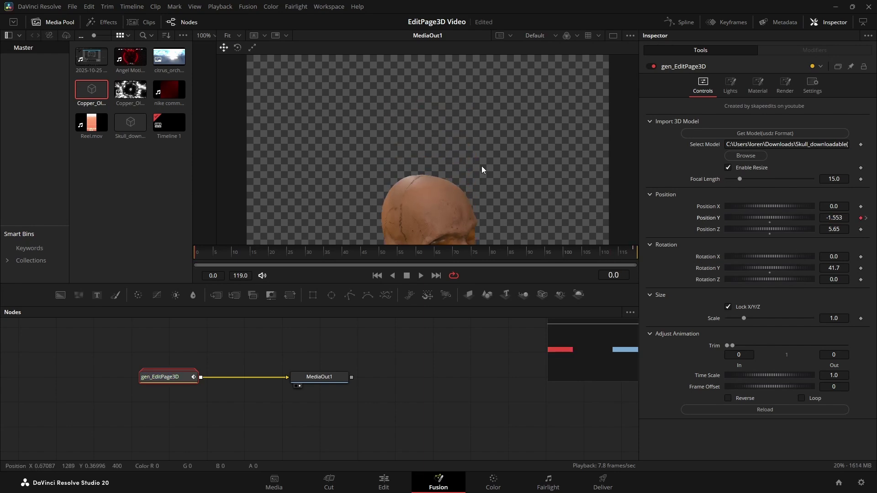
Smooth the Position Y keys into an ease-out curve in the Spline editor and preview the rise
{"action": "left_click", "coordinate": [678, 23]}
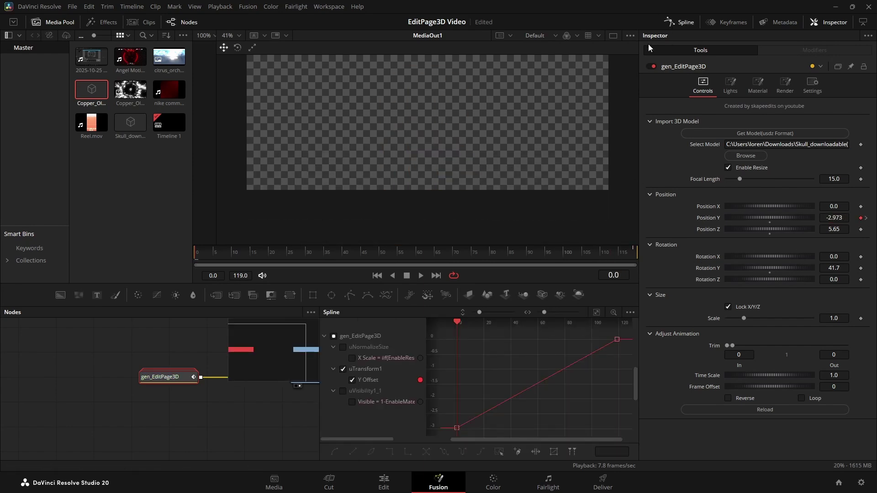
{"action": "left_click_drag", "start_coordinate": [449, 344], "coordinate": [585, 429]}
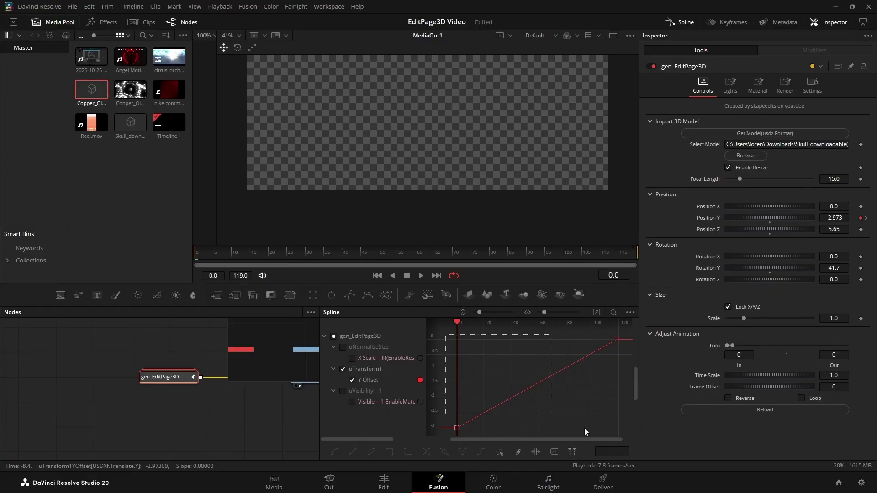
{"action": "key", "text": "s"}
{"action": "left_click_drag", "start_coordinate": [510, 428], "coordinate": [457, 343]}
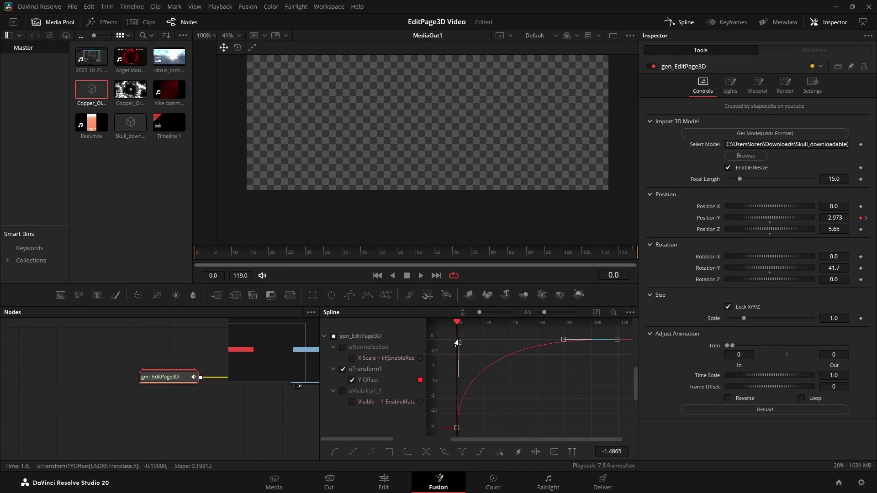
{"action": "key", "text": "space"}
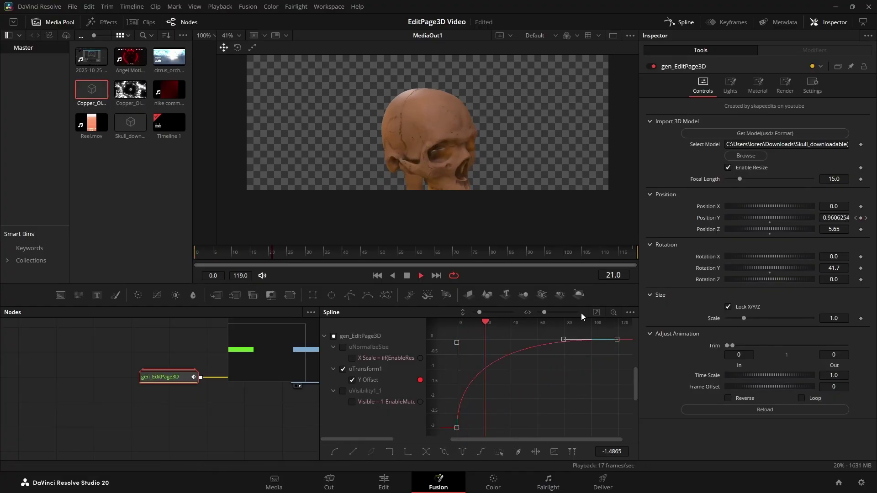
{"action": "key", "text": "space"}
{"action": "key", "text": "F7"}
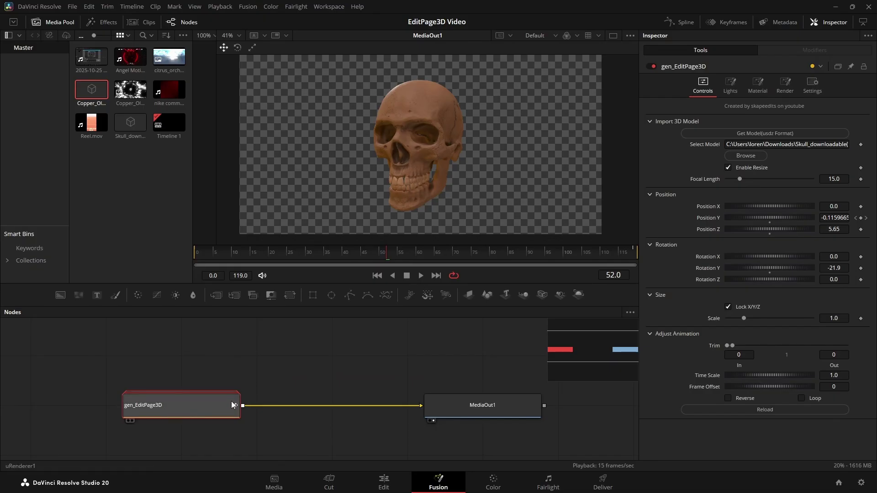
Widen the viewer, move gen_EditPage3D beside MediaOut1 and expand the group
{"action": "left_click", "coordinate": [37, 21]}
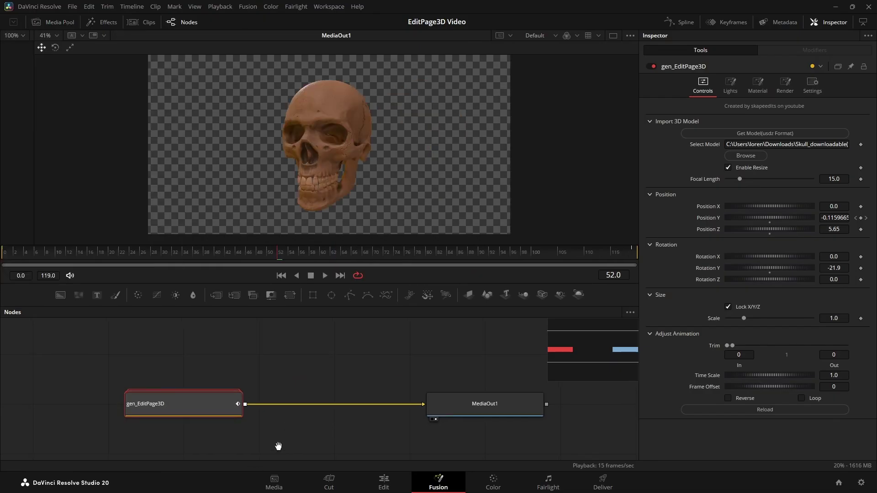
{"action": "scroll", "coordinate": [280, 446], "scroll_direction": "left", "scroll_amount": 3}
{"action": "left_click_drag", "start_coordinate": [325, 403], "coordinate": [121, 405]}
{"action": "double_click", "coordinate": [121, 405]}
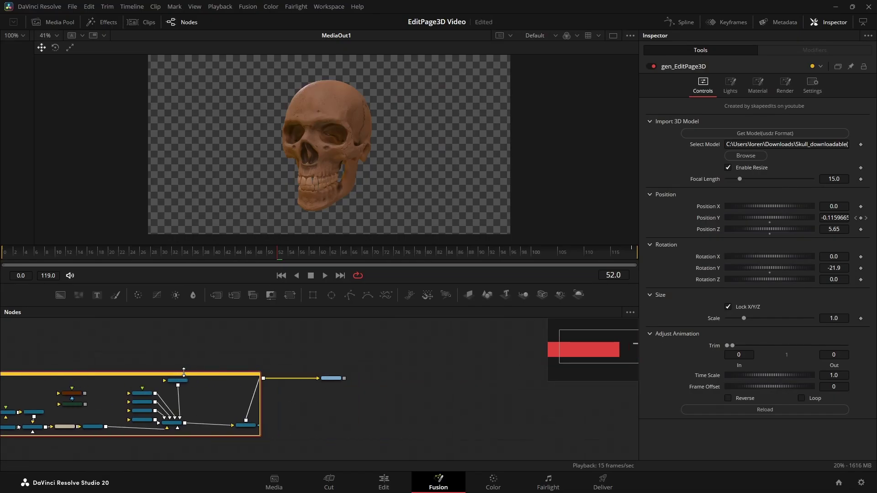
{"action": "scroll", "coordinate": [205, 411], "scroll_direction": "up", "scroll_amount": 3}
{"action": "scroll", "coordinate": [330, 389], "scroll_direction": "up", "scroll_amount": 2}
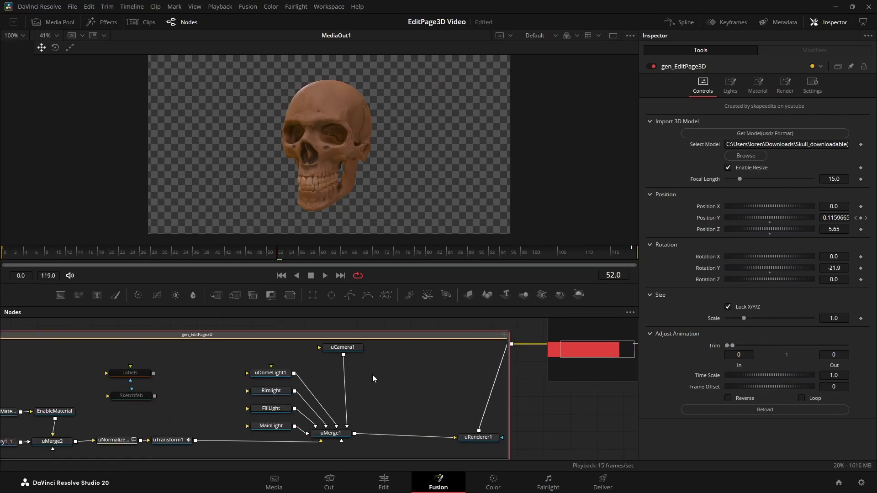
{"action": "scroll", "coordinate": [187, 404], "scroll_direction": "down", "scroll_amount": 2}
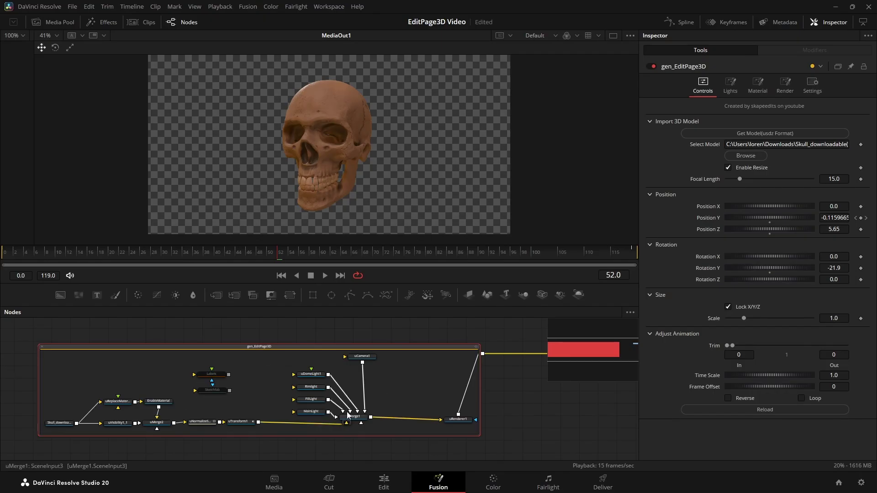
{"action": "scroll", "coordinate": [354, 418], "scroll_direction": "up", "scroll_amount": 2}
View the uMerge1 3D scene in the viewer, then go to the Edit page and back
{"action": "left_click", "coordinate": [282, 359]}
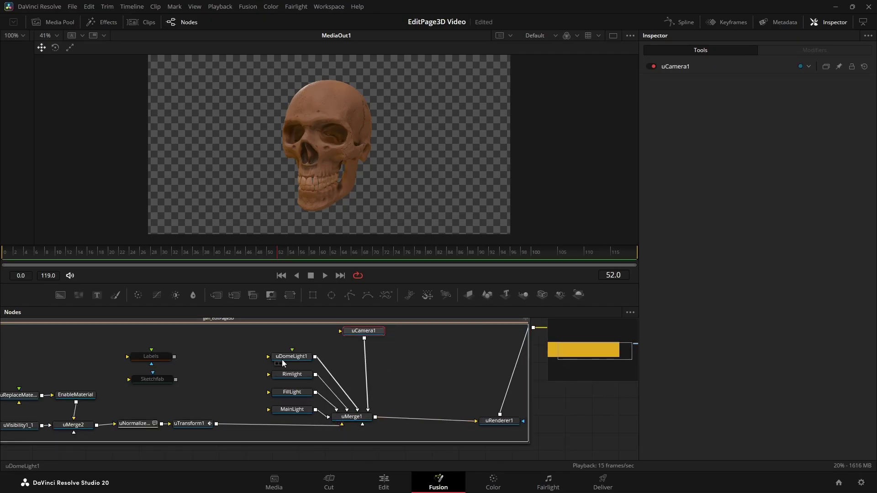
{"action": "left_click", "coordinate": [355, 416]}
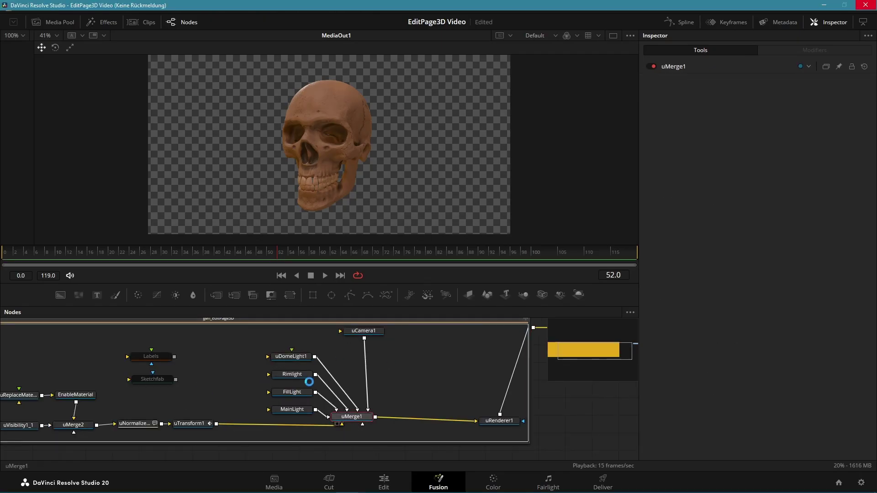
{"action": "key", "text": "1"}
{"action": "left_click_drag", "start_coordinate": [454, 319], "coordinate": [450, 357]}
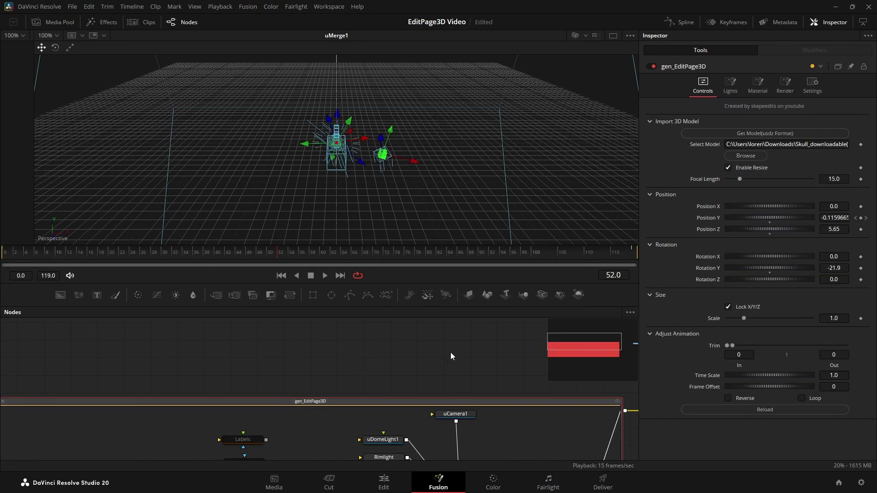
{"action": "left_click", "coordinate": [386, 483]}
{"action": "left_click", "coordinate": [435, 485]}
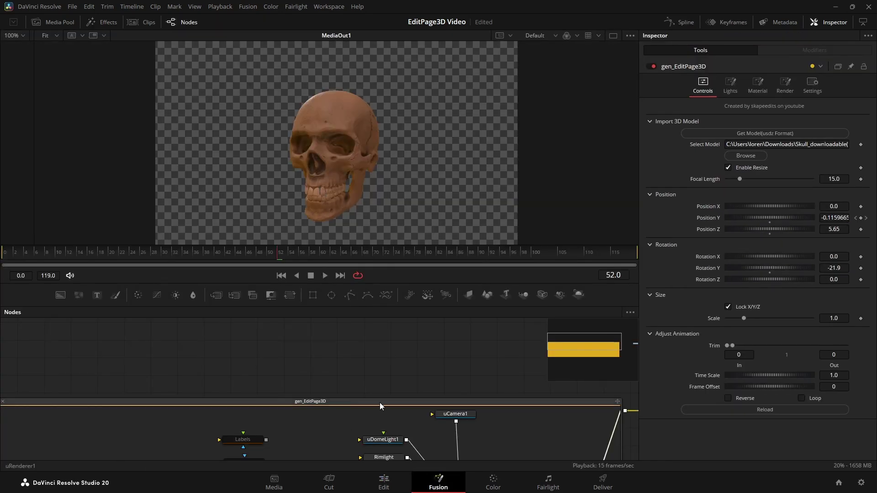
Delete the four light nodes inside gen_EditPage3D
{"action": "left_click", "coordinate": [382, 484]}
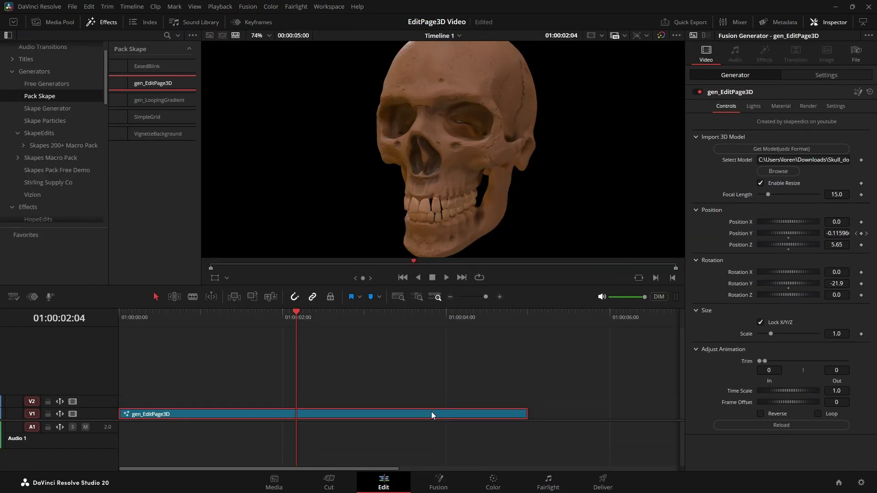
{"action": "left_click", "coordinate": [434, 482]}
{"action": "left_click_drag", "start_coordinate": [353, 347], "coordinate": [403, 415]}
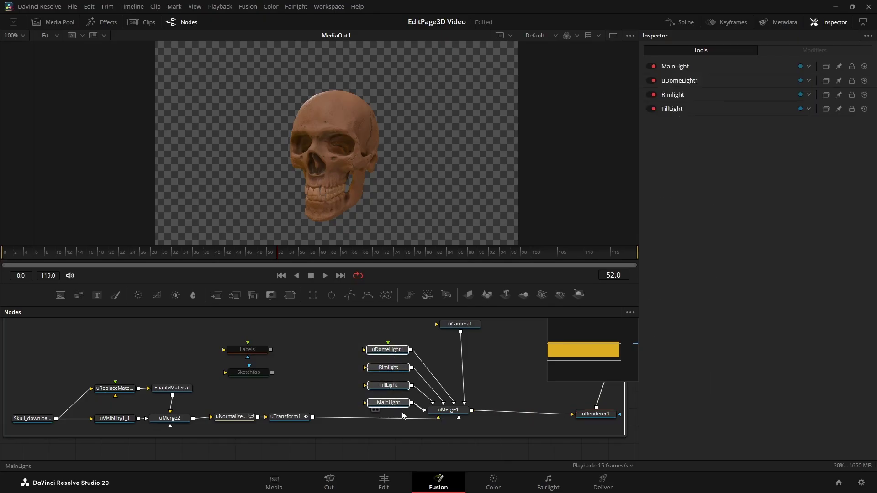
{"action": "key", "text": "Delete"}
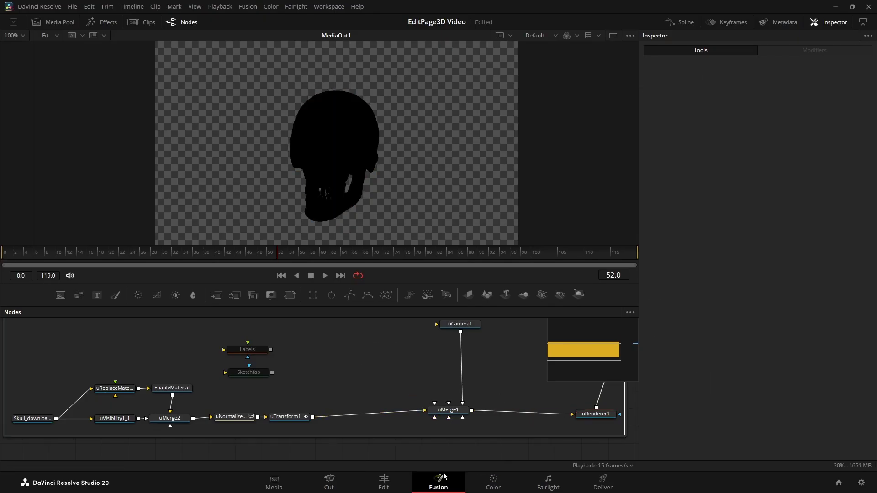
{"action": "scroll", "coordinate": [487, 405], "scroll_direction": "up", "scroll_amount": 2}
{"action": "scroll", "coordinate": [487, 404], "scroll_direction": "down", "scroll_amount": 3}
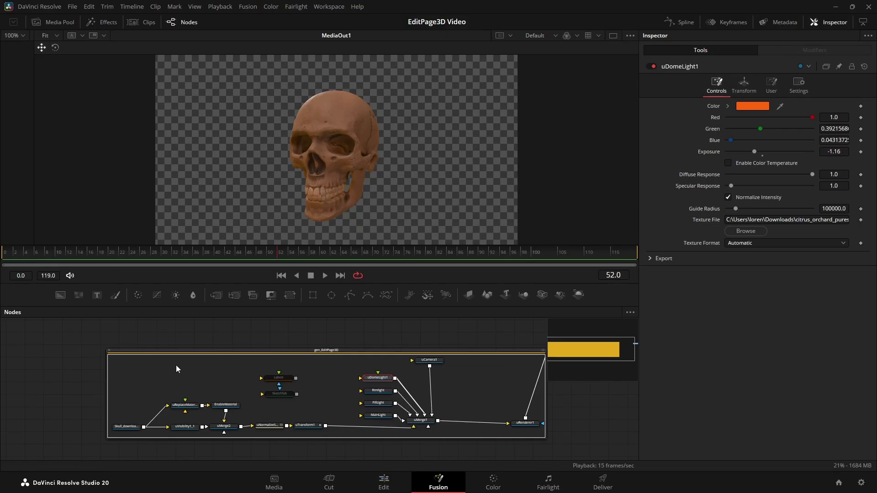
Ungroup the remaining material, Labels and Sketchfab nodes and select Sketchfab to show its controls
{"action": "mouse_move", "coordinate": [125, 355]}
{"action": "left_mouse_down"}
{"action": "mouse_move", "coordinate": [342, 431]}
{"action": "mouse_move", "coordinate": [549, 442]}
{"action": "mouse_move", "coordinate": [522, 439]}
{"action": "mouse_move", "coordinate": [529, 439]}
{"action": "left_mouse_up"}
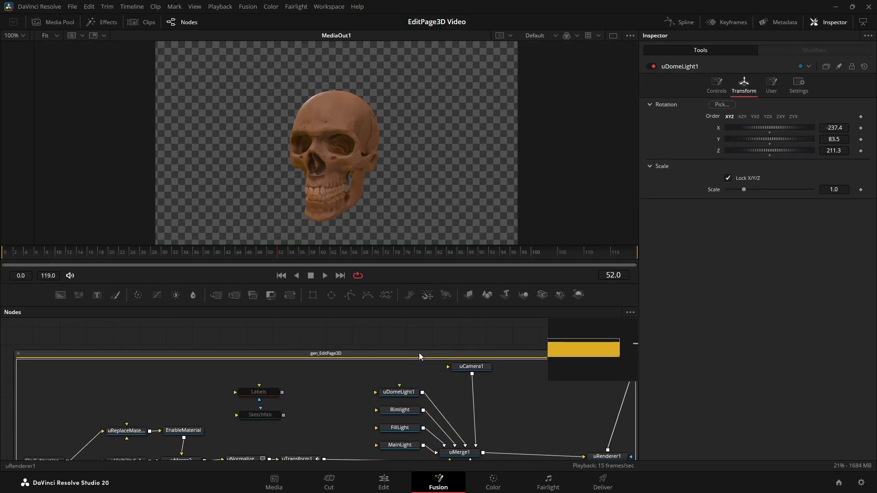
{"action": "left_click", "coordinate": [289, 357]}
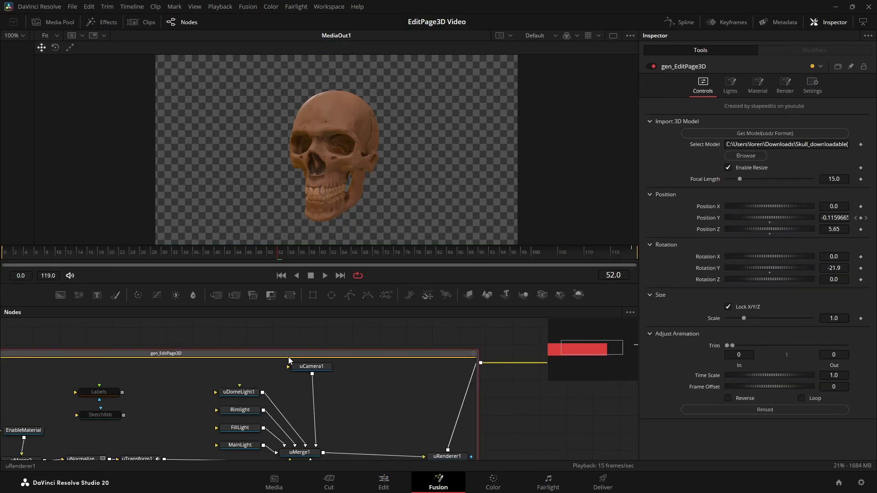
{"action": "scroll", "coordinate": [429, 363], "scroll_direction": "down", "scroll_amount": 3}
{"action": "left_click", "coordinate": [302, 364]}
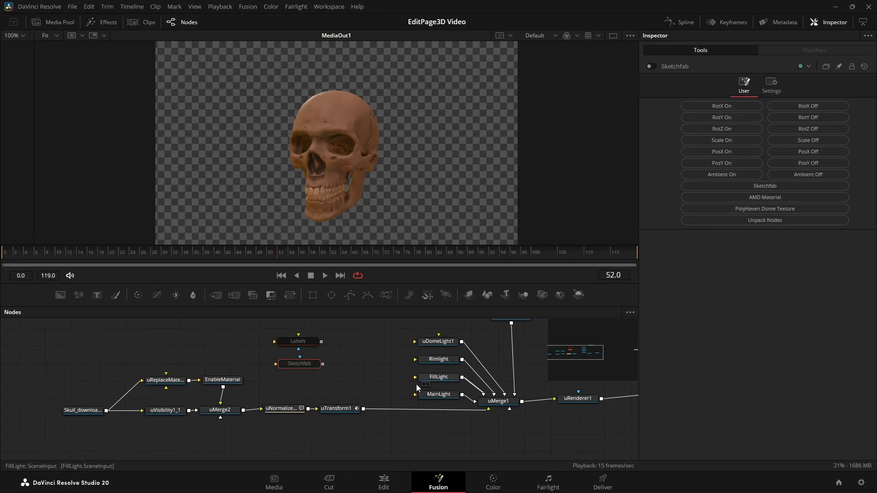